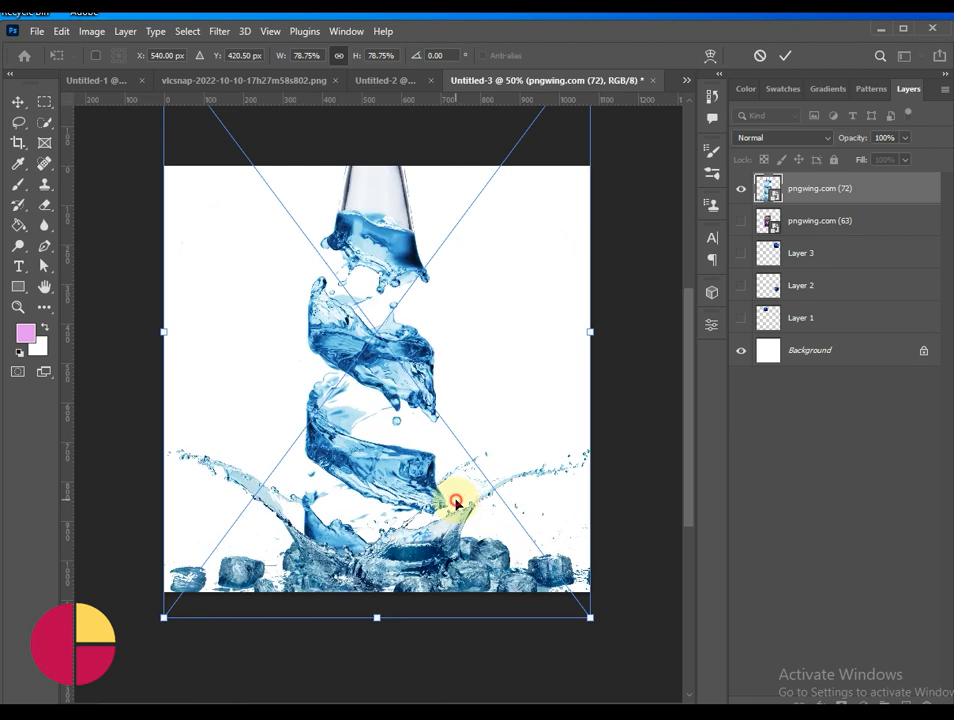
Apply the splash's placement, show the pngwing.com (63) can layer, and resize and position the can behind the water spiral.
{"action": "left_click", "coordinate": [785, 56]}
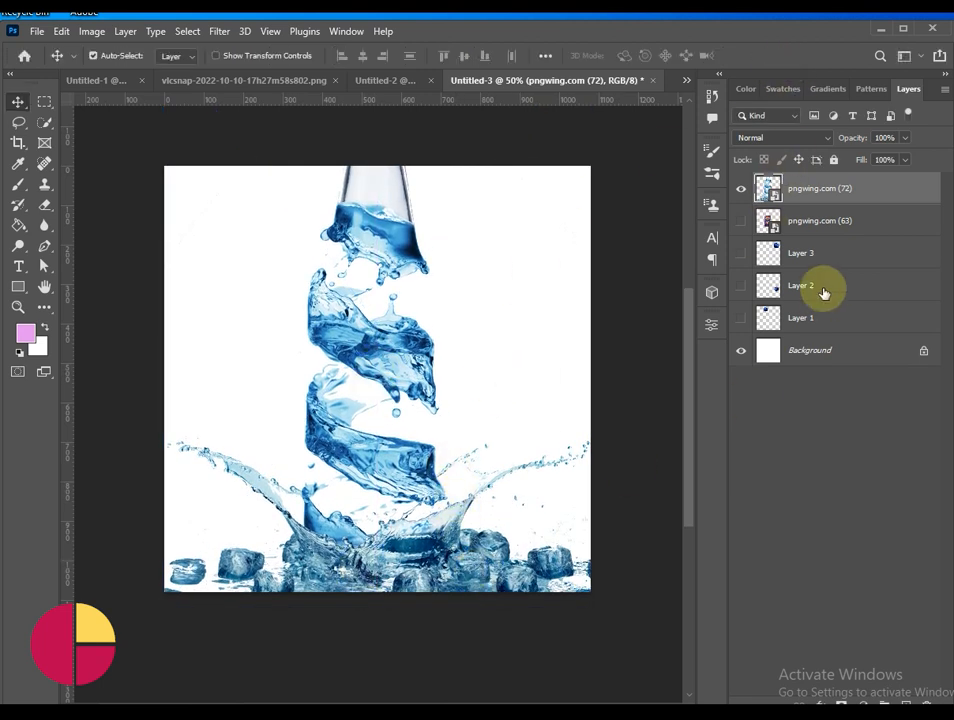
{"action": "left_click", "coordinate": [741, 221]}
{"action": "left_click_drag", "start_coordinate": [420, 307], "coordinate": [417, 358]}
{"action": "key", "text": "ctrl+t"}
{"action": "left_click_drag", "start_coordinate": [384, 313], "coordinate": [391, 235]}
{"action": "left_click_drag", "start_coordinate": [427, 298], "coordinate": [432, 318]}
{"action": "left_click", "coordinate": [786, 56]}
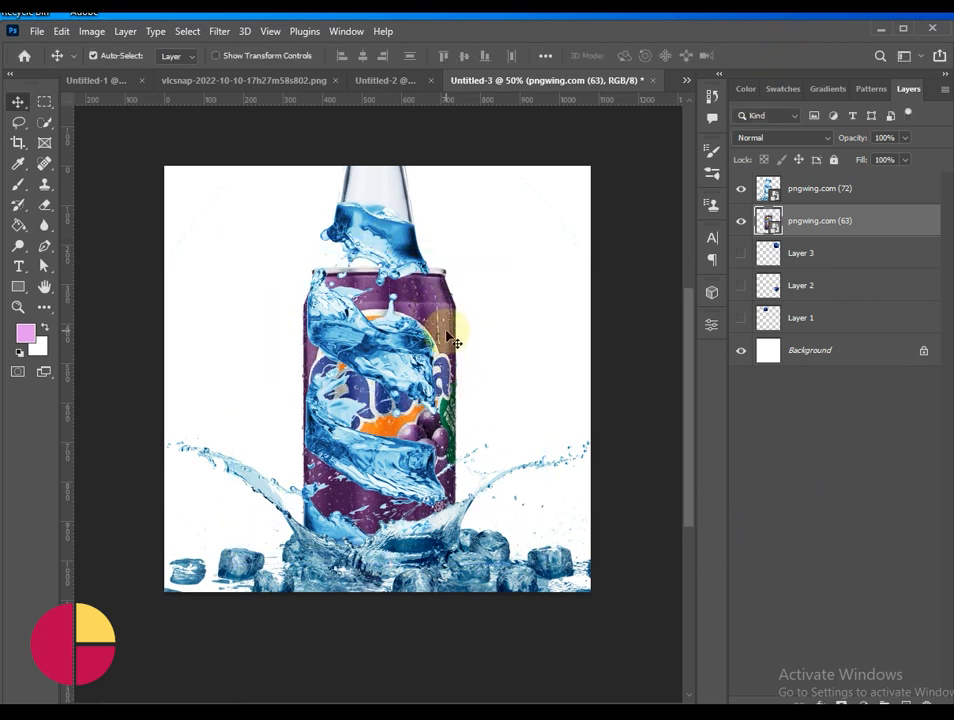
Distort the pngwing.com (72) splash layer horizontally to about 96.25% width so the spiral spans the full can.
{"action": "left_click", "coordinate": [396, 350]}
{"action": "right_click", "coordinate": [397, 351]}
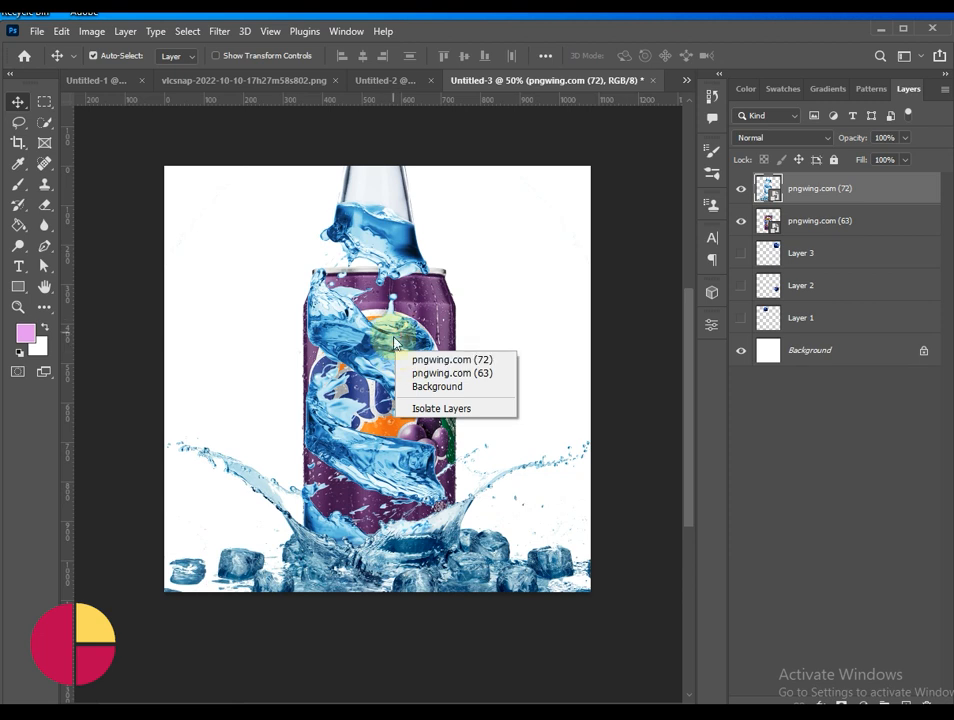
{"action": "left_click", "coordinate": [393, 337]}
{"action": "key", "text": "ctrl+t"}
{"action": "right_click", "coordinate": [394, 338]}
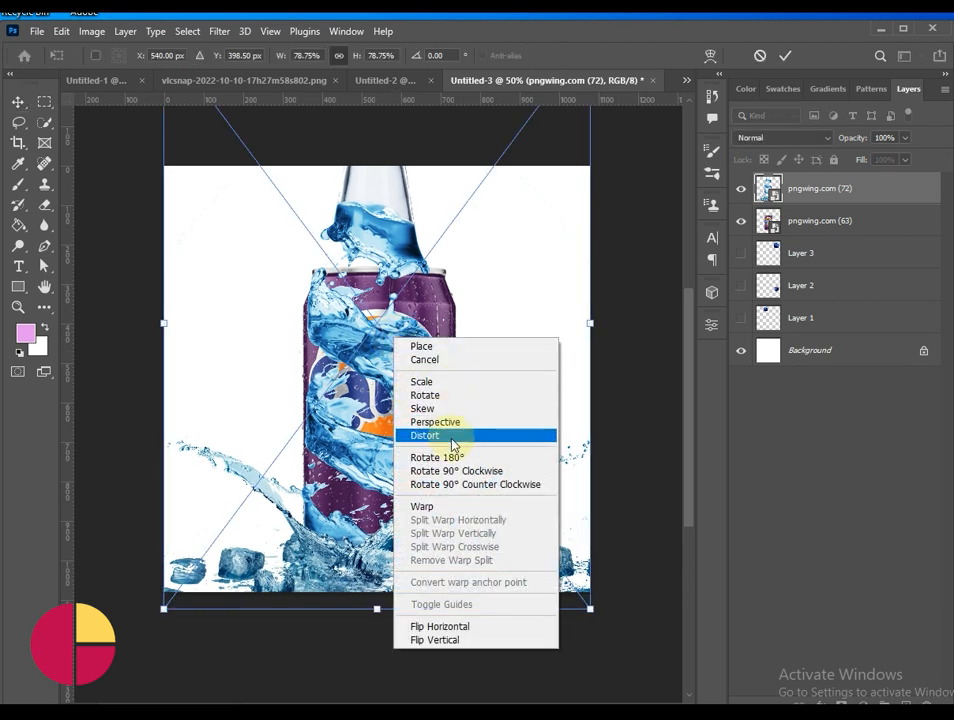
{"action": "left_click", "coordinate": [405, 434]}
{"action": "left_click_drag", "start_coordinate": [591, 325], "coordinate": [623, 324]}
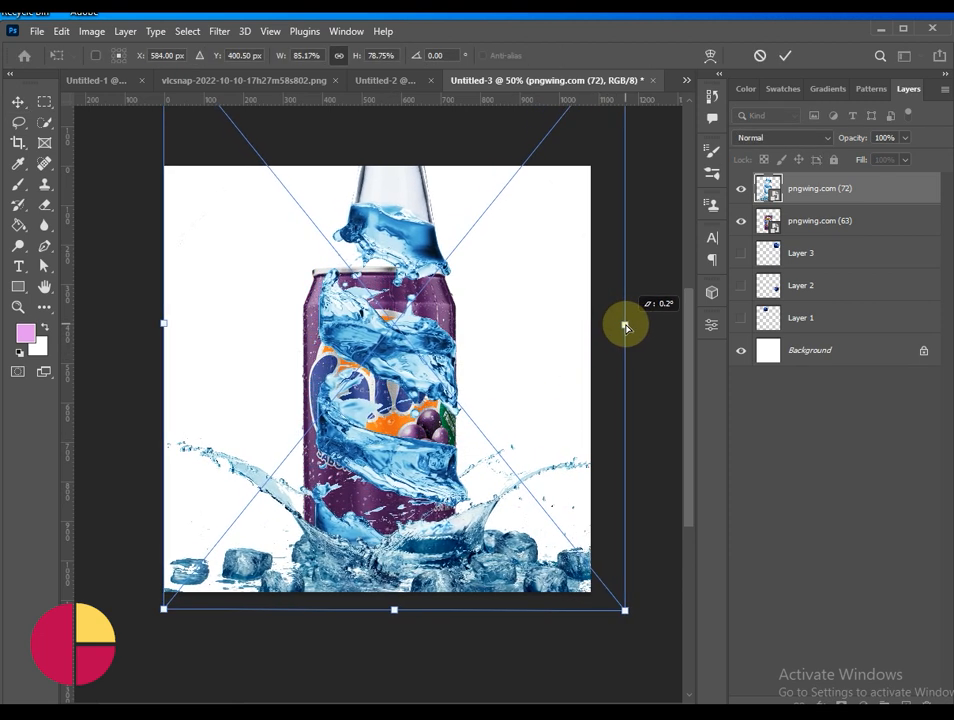
{"action": "left_click_drag", "start_coordinate": [165, 325], "coordinate": [126, 332]}
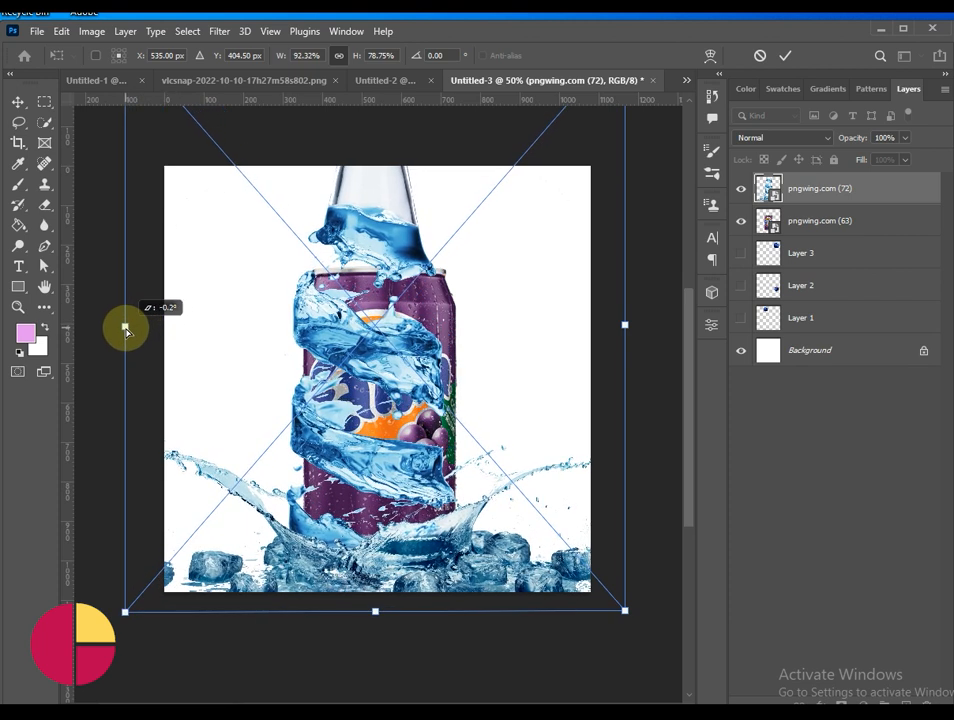
{"action": "left_click_drag", "start_coordinate": [624, 328], "coordinate": [646, 329]}
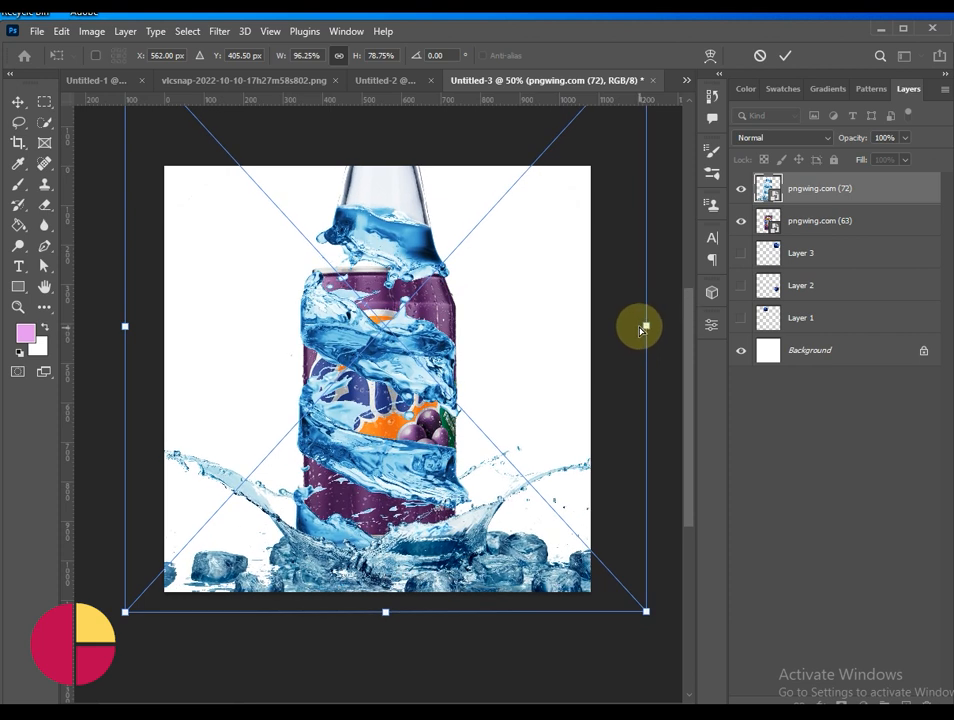
{"action": "left_click", "coordinate": [785, 56]}
Rasterize the splash layer pngwing.com (72) and the can layer pngwing.com (63).
{"action": "right_click", "coordinate": [877, 190]}
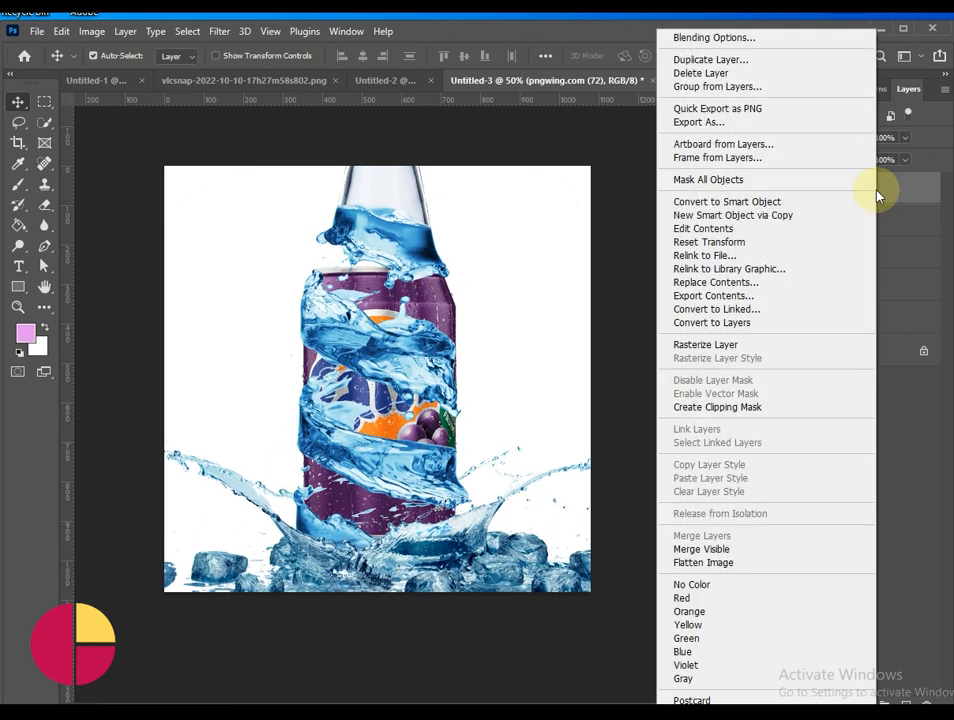
{"action": "left_click", "coordinate": [767, 345]}
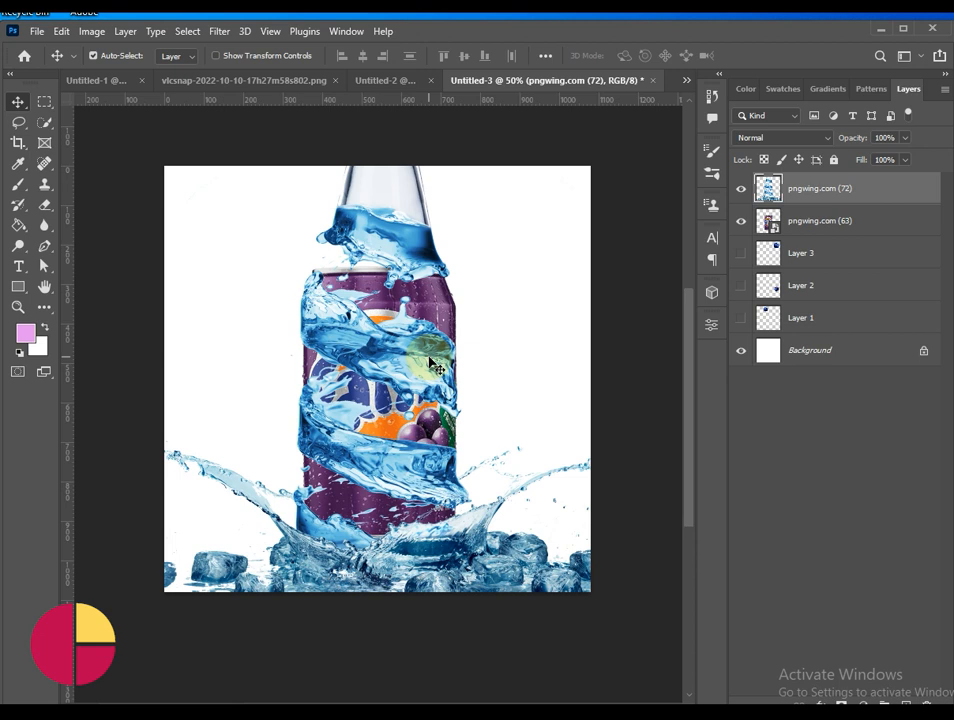
{"action": "left_click", "coordinate": [882, 224]}
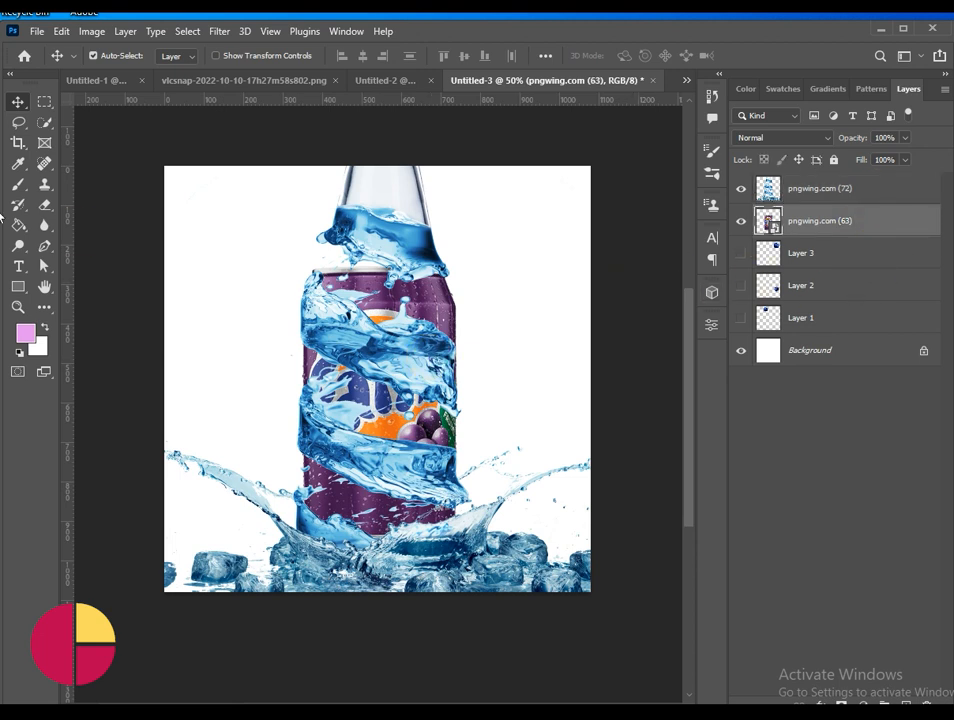
{"action": "key", "text": "p"}
{"action": "right_click", "coordinate": [872, 228]}
{"action": "left_click", "coordinate": [698, 344]}
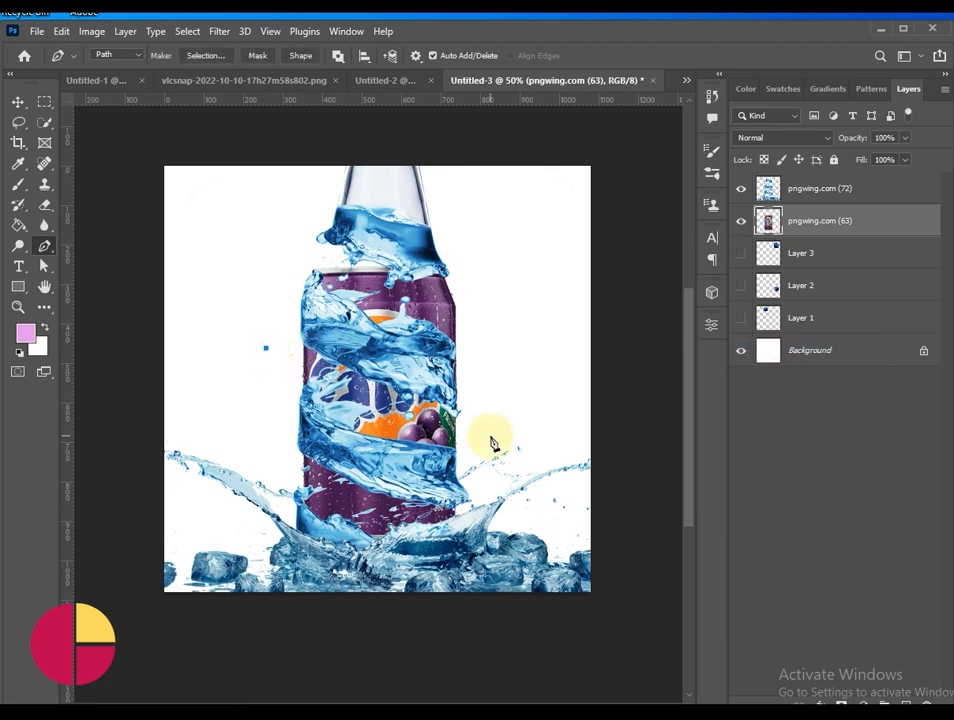
Draw a closed pen path around the upper part of the can, curving through its middle, and convert it to a selection.
{"action": "left_click_drag", "start_coordinate": [640, 437], "coordinate": [648, 445]}
{"action": "left_click", "coordinate": [495, 224]}
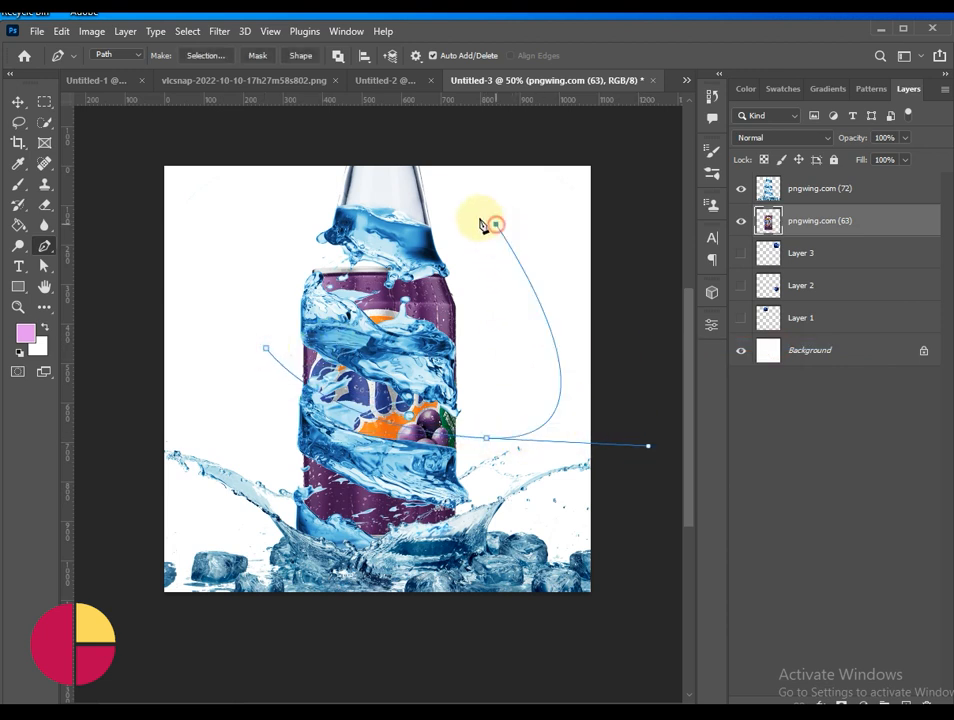
{"action": "right_click", "coordinate": [268, 349]}
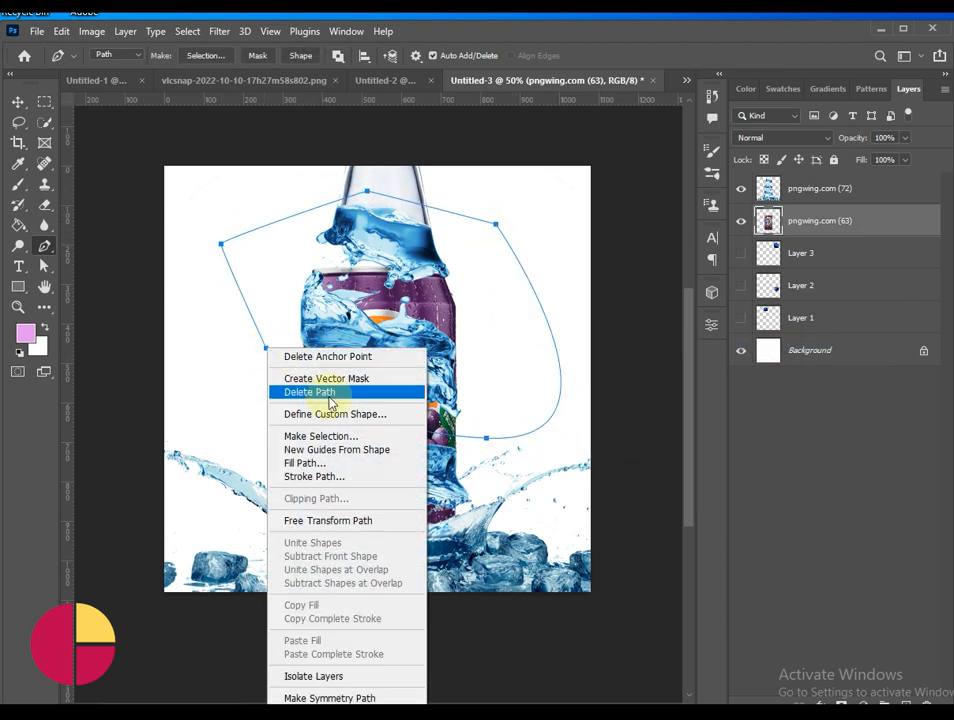
{"action": "left_click", "coordinate": [340, 436]}
{"action": "left_click", "coordinate": [580, 166]}
Move the selected upper part of the can upward to open a gap in its middle, and deselect.
{"action": "left_click", "coordinate": [18, 101]}
{"action": "left_click_drag", "start_coordinate": [412, 345], "coordinate": [428, 271]}
{"action": "key", "text": "ctrl+d"}
Add a layer mask to the splash layer and paint out the bottle neck and topmost splash in black with a smaller brush.
{"action": "left_click", "coordinate": [377, 207]}
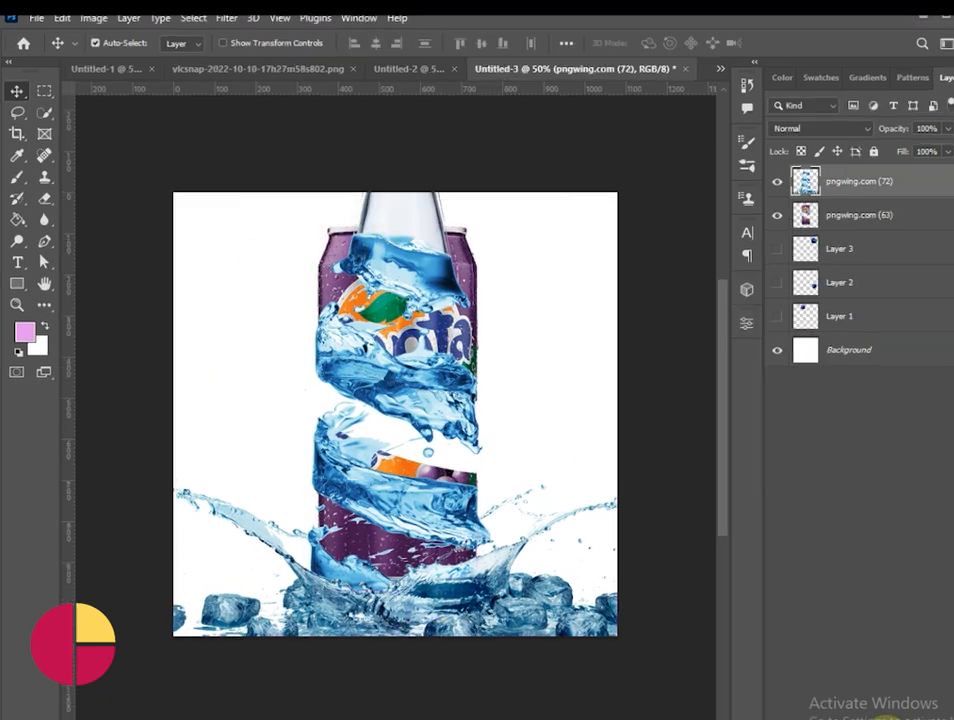
{"action": "left_click", "coordinate": [885, 719]}
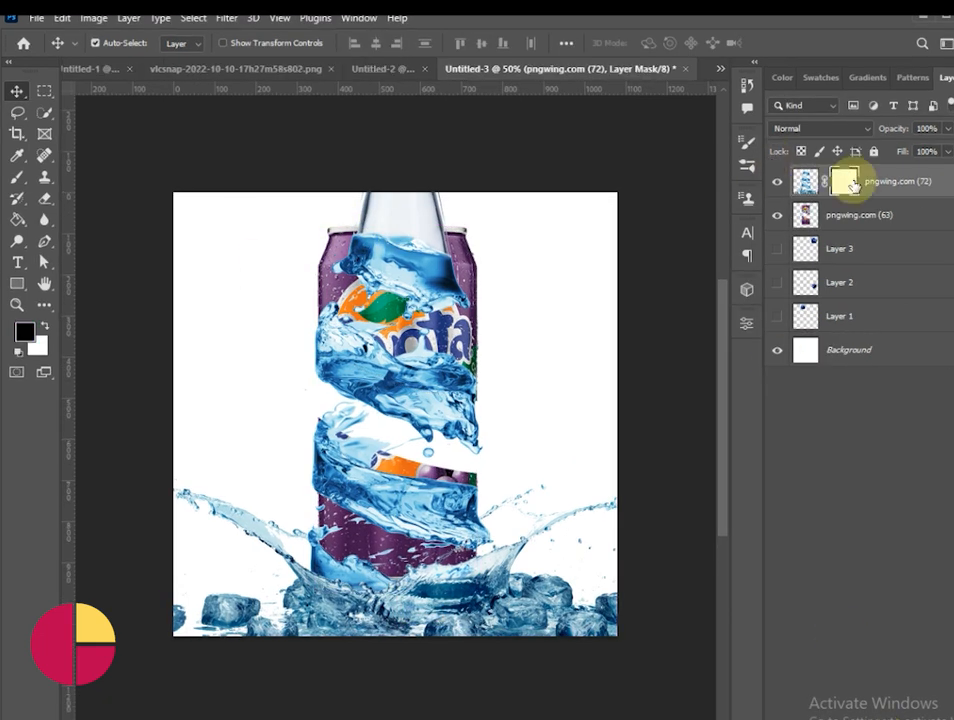
{"action": "left_click", "coordinate": [16, 180]}
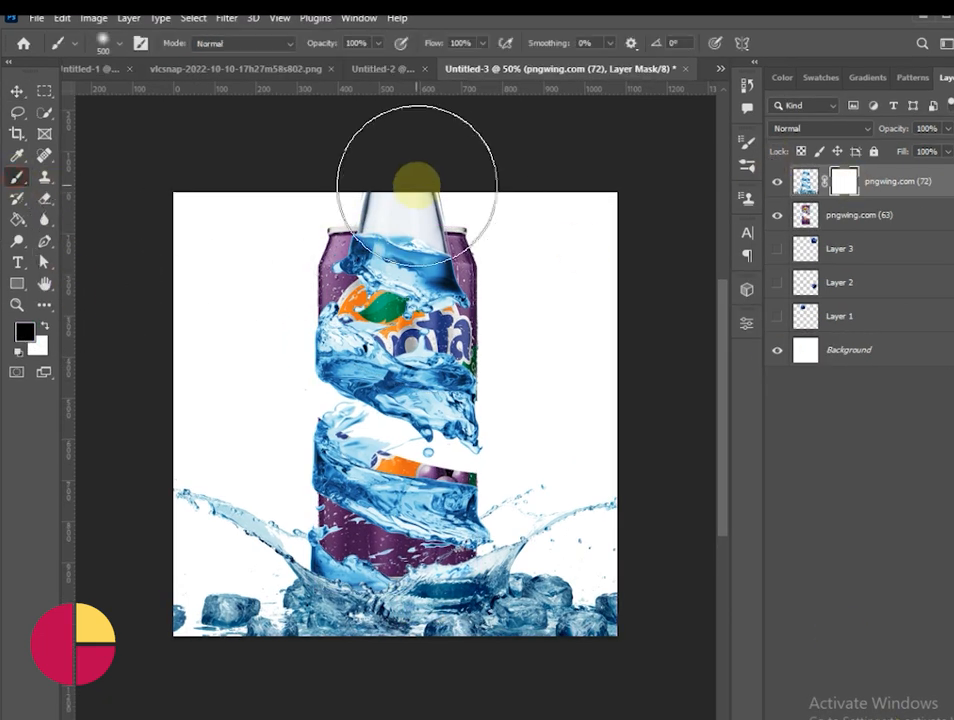
{"action": "key", "text": "bracketleft"}
{"action": "key", "text": "bracketleft"}
{"action": "key", "text": "bracketleft"}
{"action": "key", "text": "bracketleft"}
{"action": "mouse_move", "coordinate": [375, 230]}
{"action": "left_mouse_down"}
{"action": "mouse_move", "coordinate": [323, 243]}
{"action": "mouse_move", "coordinate": [420, 292]}
{"action": "mouse_move", "coordinate": [407, 297]}
{"action": "mouse_move", "coordinate": [438, 262]}
{"action": "mouse_move", "coordinate": [420, 222]}
{"action": "mouse_move", "coordinate": [353, 201]}
{"action": "mouse_move", "coordinate": [483, 258]}
{"action": "mouse_move", "coordinate": [331, 210]}
{"action": "mouse_move", "coordinate": [305, 222]}
{"action": "mouse_move", "coordinate": [423, 212]}
{"action": "mouse_move", "coordinate": [416, 240]}
{"action": "mouse_move", "coordinate": [374, 230]}
{"action": "mouse_move", "coordinate": [455, 235]}
{"action": "mouse_move", "coordinate": [338, 198]}
{"action": "mouse_move", "coordinate": [368, 220]}
{"action": "mouse_move", "coordinate": [497, 246]}
{"action": "mouse_move", "coordinate": [345, 201]}
{"action": "mouse_move", "coordinate": [312, 206]}
{"action": "mouse_move", "coordinate": [357, 227]}
{"action": "mouse_move", "coordinate": [360, 213]}
{"action": "mouse_move", "coordinate": [567, 242]}
{"action": "left_mouse_up"}
Shift the splash layer slightly up and fine-tune the can's position so both line up.
{"action": "key", "text": "v"}
{"action": "left_click_drag", "start_coordinate": [427, 510], "coordinate": [428, 494]}
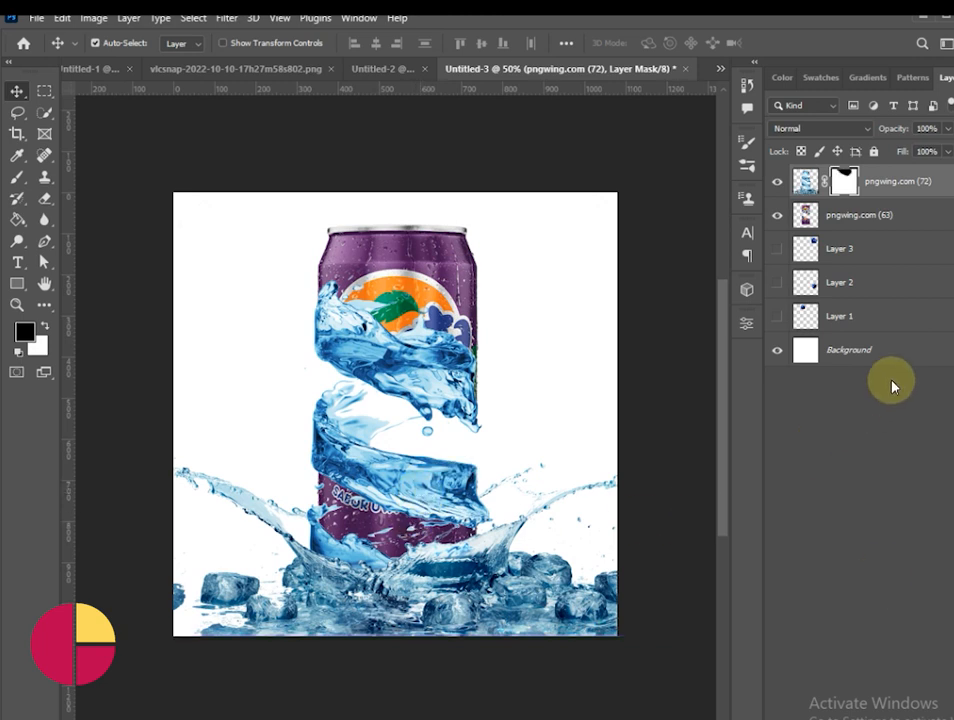
{"action": "mouse_move", "coordinate": [402, 295]}
{"action": "left_mouse_down"}
{"action": "mouse_move", "coordinate": [404, 275]}
{"action": "mouse_move", "coordinate": [404, 288]}
{"action": "left_mouse_up"}
{"action": "left_click", "coordinate": [403, 344]}
{"action": "mouse_move", "coordinate": [403, 344]}
{"action": "left_mouse_down"}
{"action": "mouse_move", "coordinate": [403, 378]}
{"action": "mouse_move", "coordinate": [403, 365]}
{"action": "left_mouse_up"}
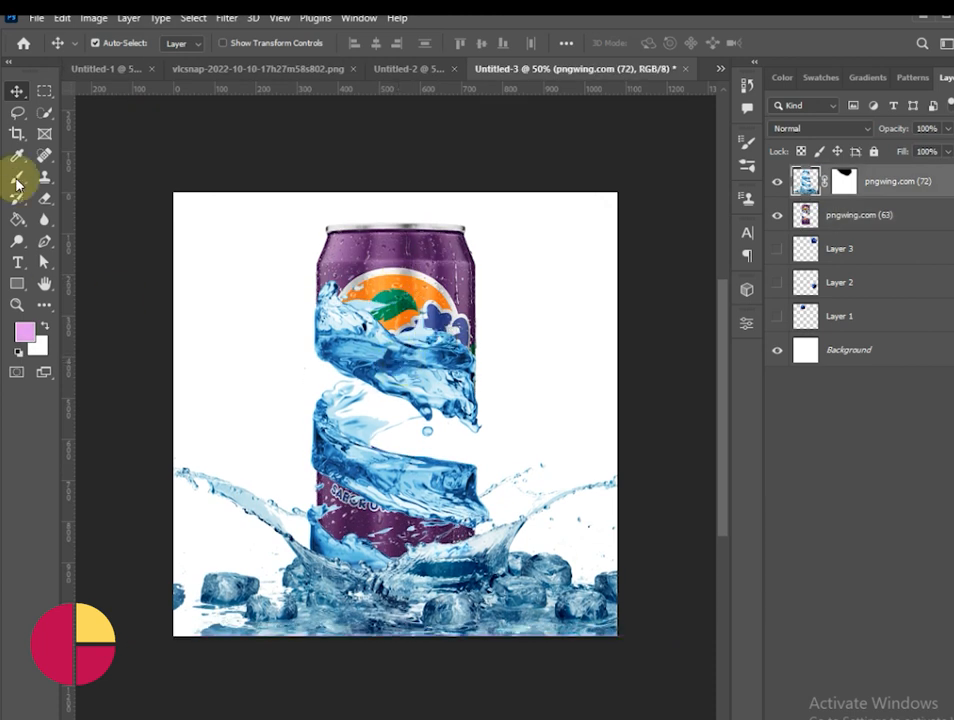
Lasso the upper part of the can down to the spiral gap on layer pngwing.com (63) and cut it to a new layer.
{"action": "left_click", "coordinate": [17, 112]}
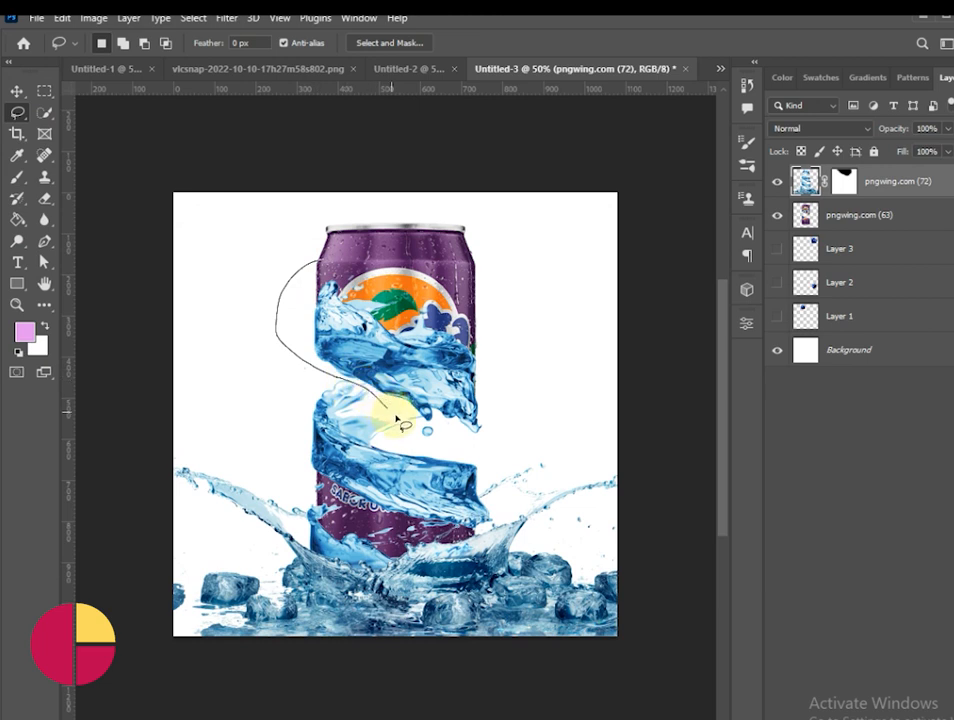
{"action": "mouse_move", "coordinate": [493, 432]}
{"action": "left_mouse_down"}
{"action": "mouse_move", "coordinate": [527, 368]}
{"action": "mouse_move", "coordinate": [446, 215]}
{"action": "left_mouse_up"}
{"action": "left_click_drag", "start_coordinate": [316, 255], "coordinate": [313, 258]}
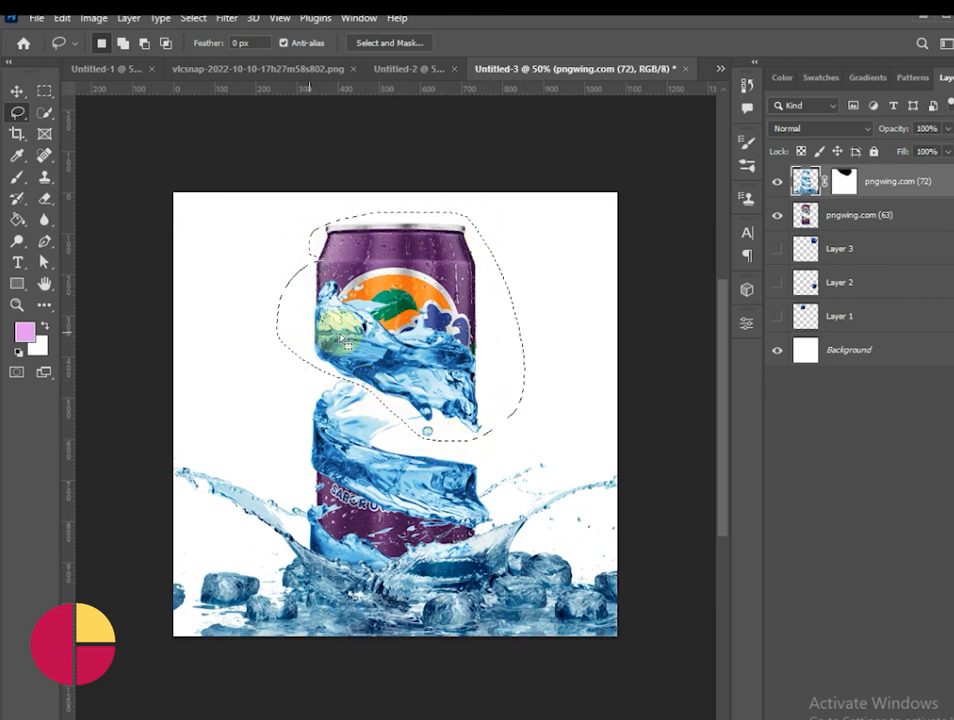
{"action": "left_click", "coordinate": [858, 214]}
{"action": "left_click", "coordinate": [310, 222]}
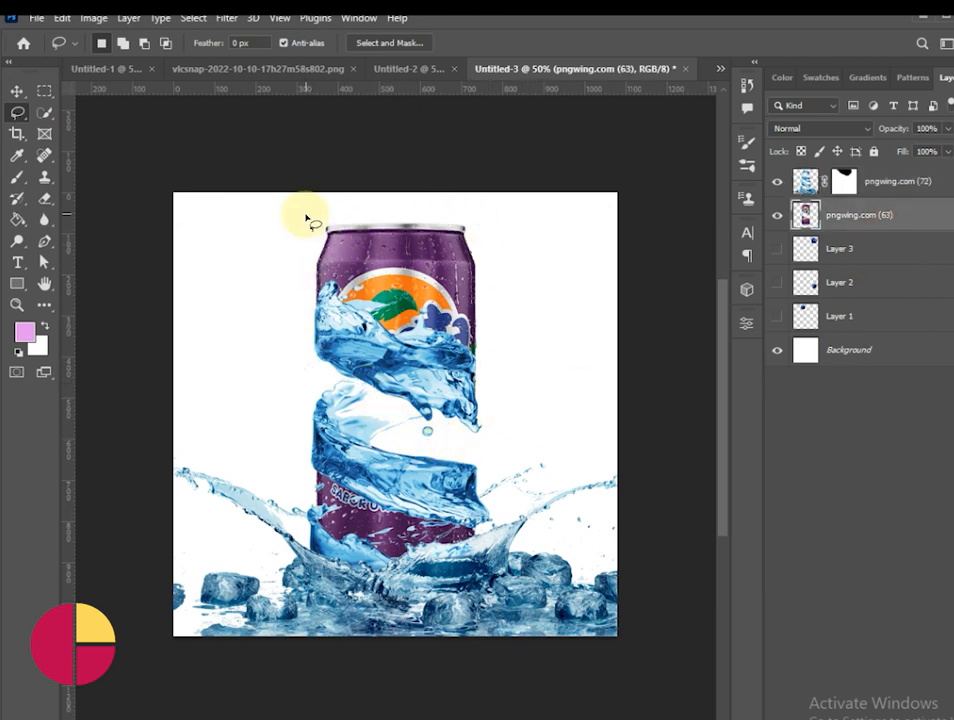
{"action": "left_click_drag", "start_coordinate": [385, 218], "coordinate": [340, 212]}
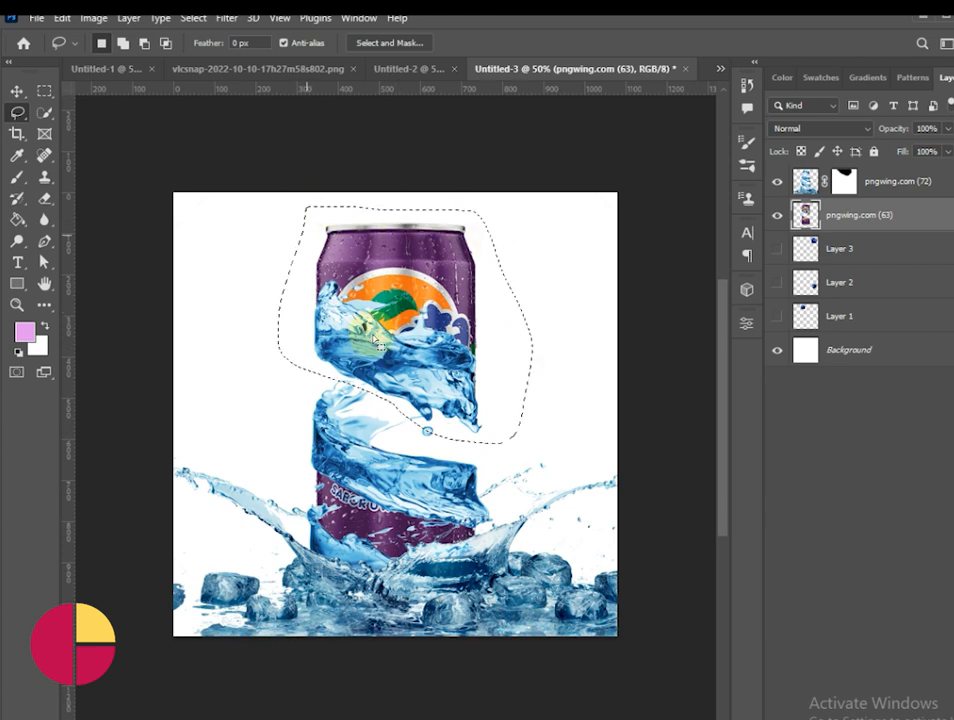
{"action": "right_click", "coordinate": [396, 315]}
{"action": "left_click", "coordinate": [470, 440]}
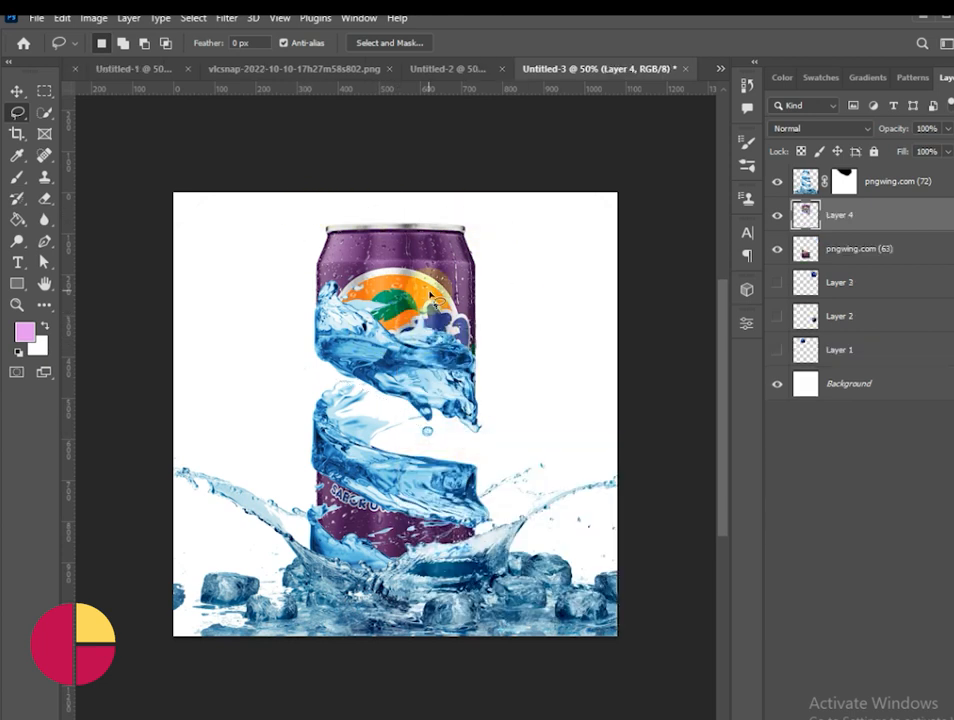
Move the cut-off upper part of the can upward so the Fanta logo shows above the splash.
{"action": "left_click", "coordinate": [430, 279]}
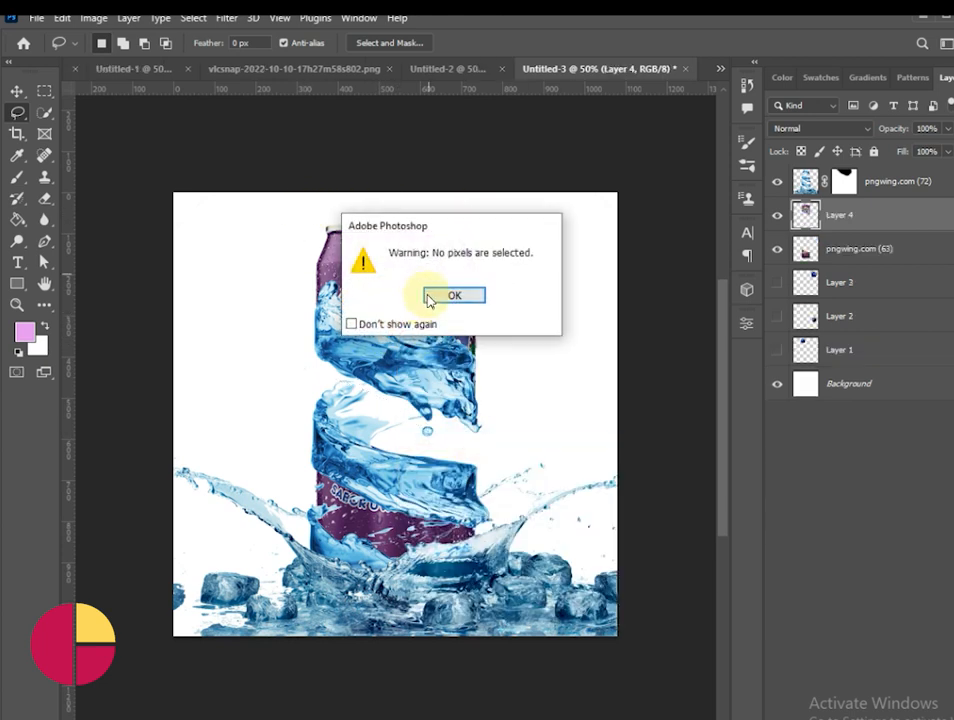
{"action": "left_click", "coordinate": [449, 295]}
{"action": "key", "text": "v"}
{"action": "left_click_drag", "start_coordinate": [417, 273], "coordinate": [416, 230]}
{"action": "key", "text": "ctrl"}
Scale the splash and both can layers together to 94.32%, shift them down, and nudge the upper can piece slightly up.
{"action": "left_click", "coordinate": [888, 183]}
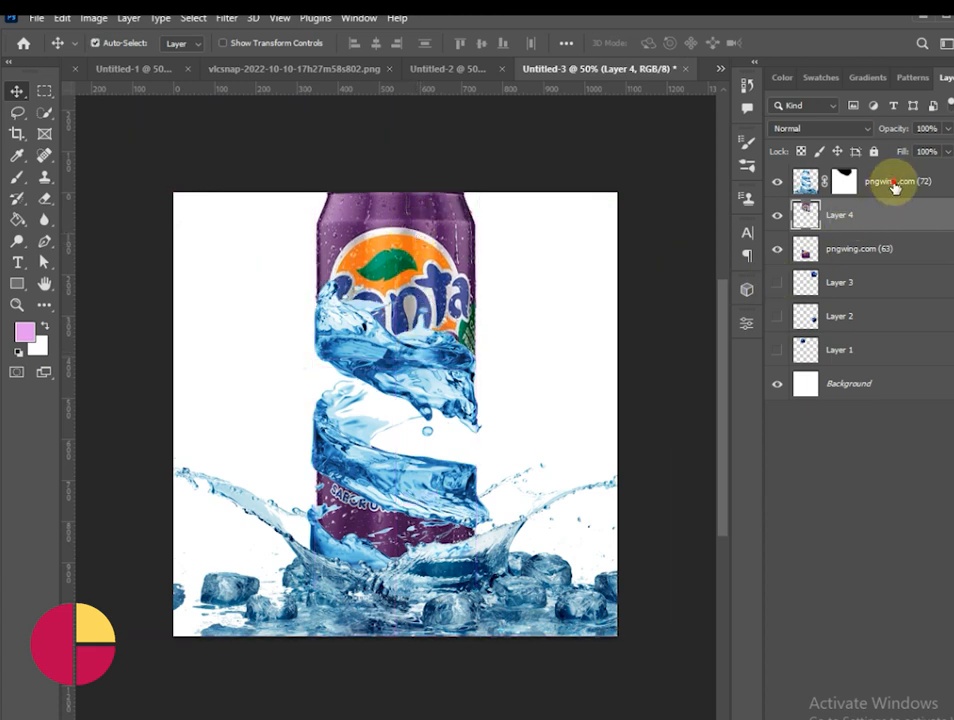
{"action": "left_click", "coordinate": [860, 250], "text": "shift"}
{"action": "key", "text": "ctrl+t"}
{"action": "left_click_drag", "start_coordinate": [404, 106], "coordinate": [403, 131]}
{"action": "left_click_drag", "start_coordinate": [403, 283], "coordinate": [403, 302]}
{"action": "left_click", "coordinate": [814, 43]}
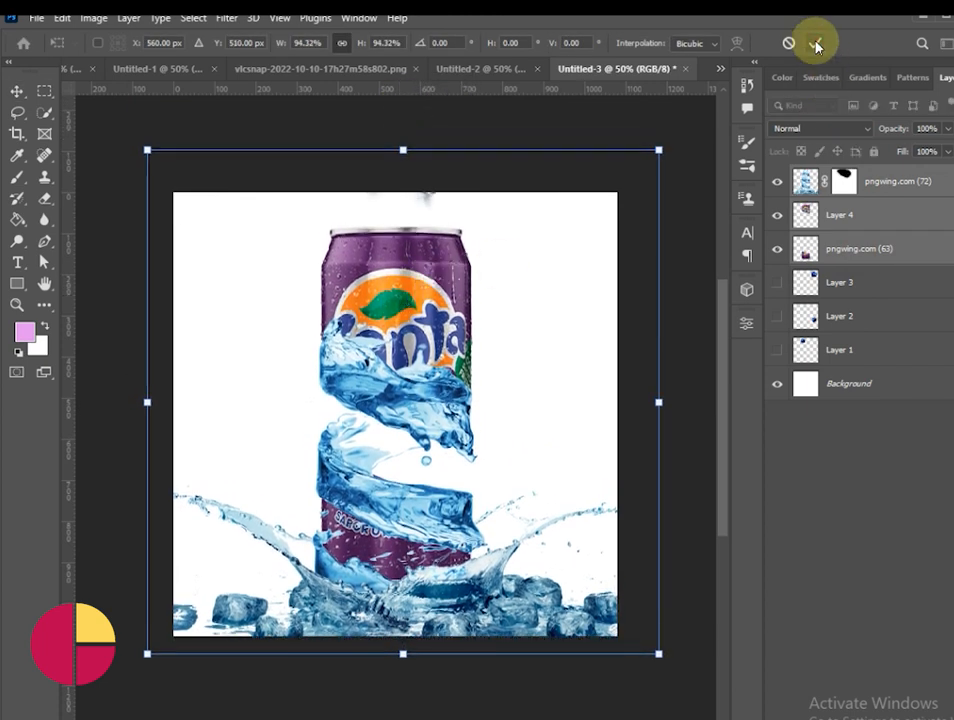
{"action": "mouse_move", "coordinate": [413, 284]}
{"action": "left_mouse_down"}
{"action": "mouse_move", "coordinate": [413, 275]}
{"action": "mouse_move", "coordinate": [404, 281]}
{"action": "left_mouse_up"}
{"action": "left_click", "coordinate": [660, 353]}
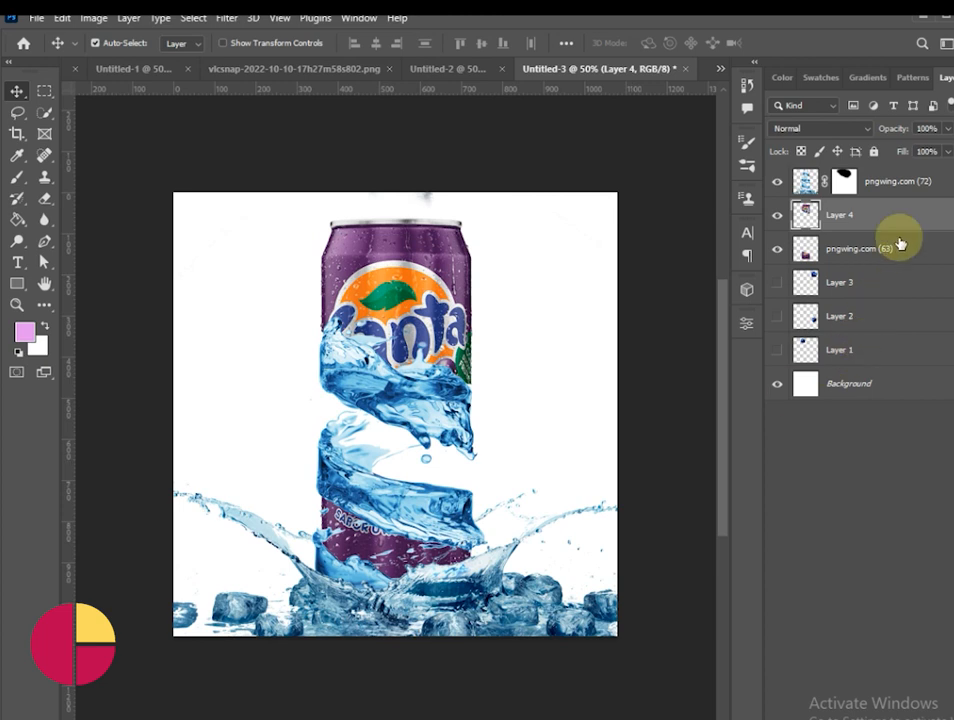
Add a Hue/Saturation adjustment clipped to the splash layer with Hue +78 and Saturation +22.
{"action": "left_click", "coordinate": [880, 181]}
{"action": "left_click", "coordinate": [904, 716]}
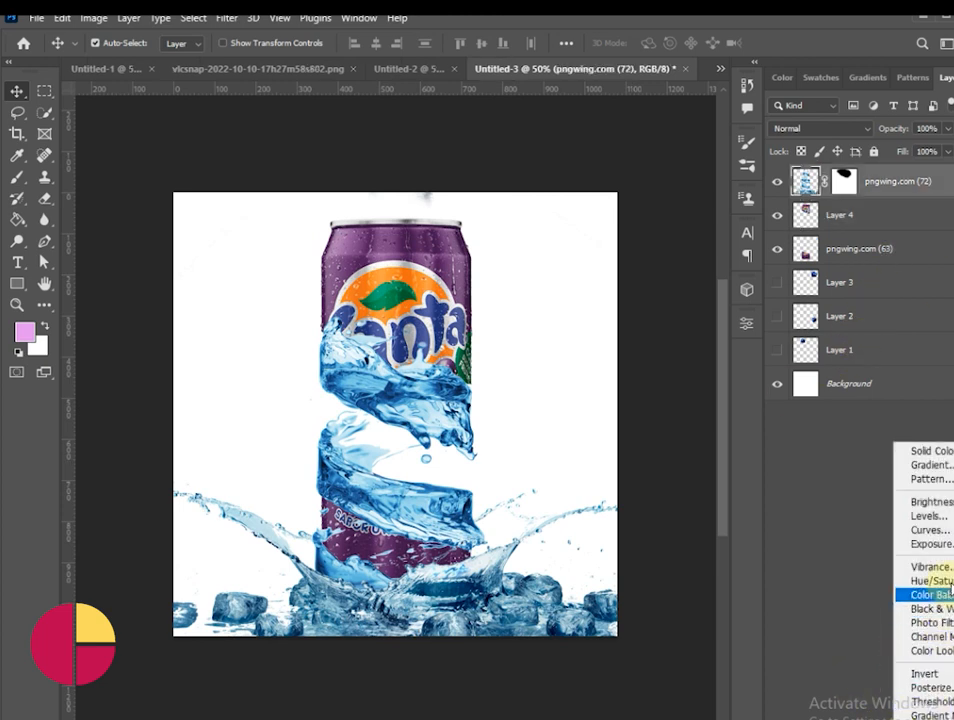
{"action": "left_click", "coordinate": [935, 580]}
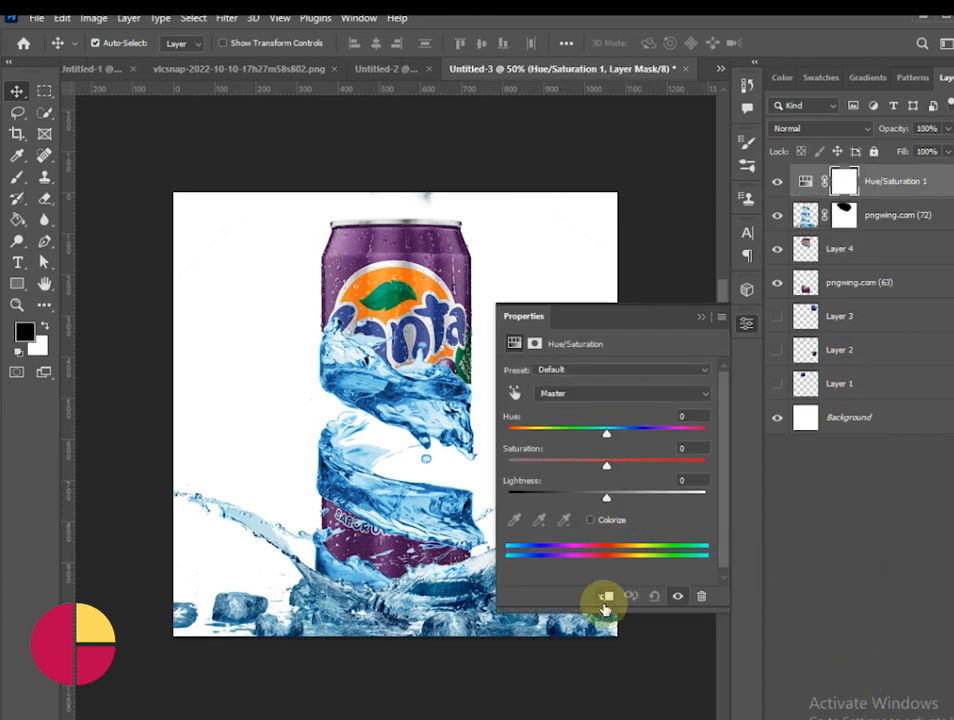
{"action": "left_click", "coordinate": [605, 596]}
{"action": "left_click_drag", "start_coordinate": [607, 438], "coordinate": [644, 471]}
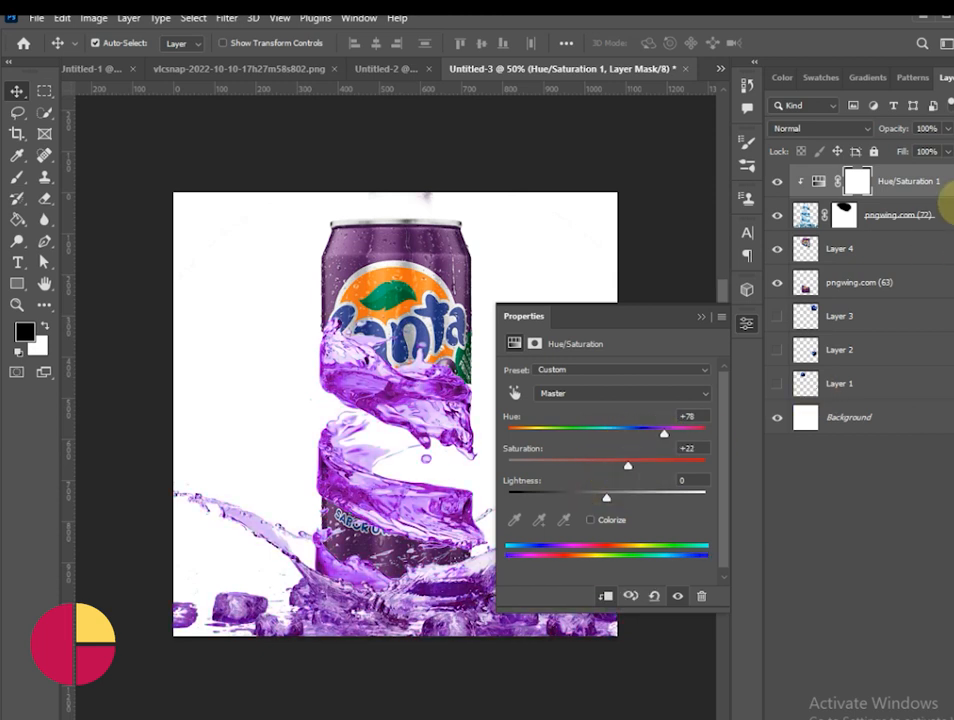
Merge Layer 4 and pngwing.com (63) into a single can layer.
{"action": "left_click", "coordinate": [931, 251]}
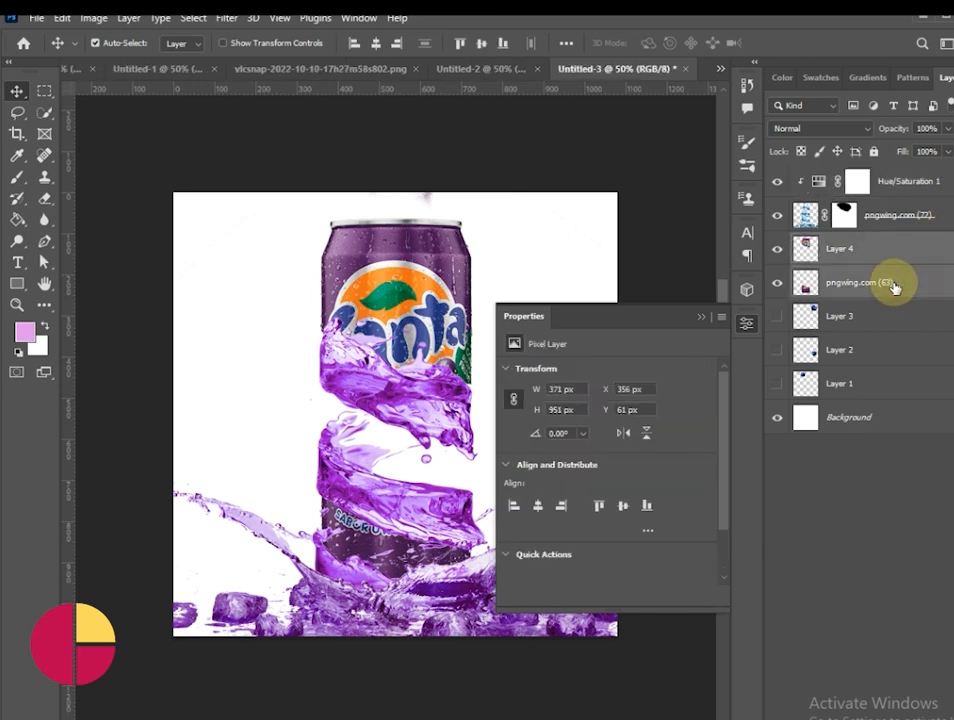
{"action": "right_click", "coordinate": [895, 288]}
{"action": "left_click", "coordinate": [777, 560]}
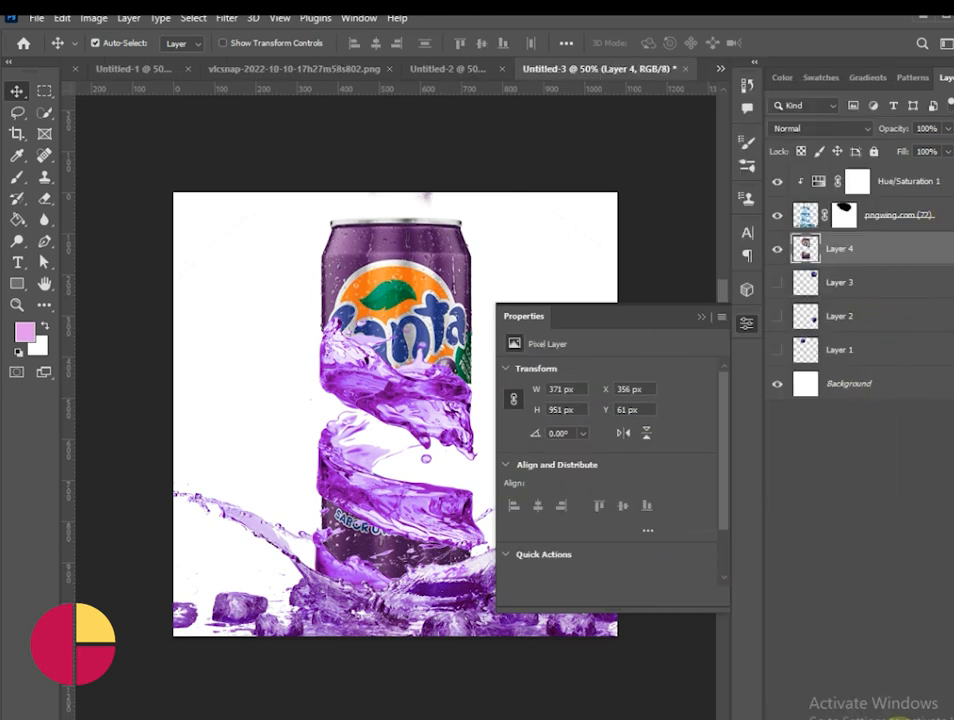
Add a Levels adjustment clipped to the merged can layer and raise the shadow input level to about 61.
{"action": "left_click", "coordinate": [900, 712]}
{"action": "left_click", "coordinate": [928, 517]}
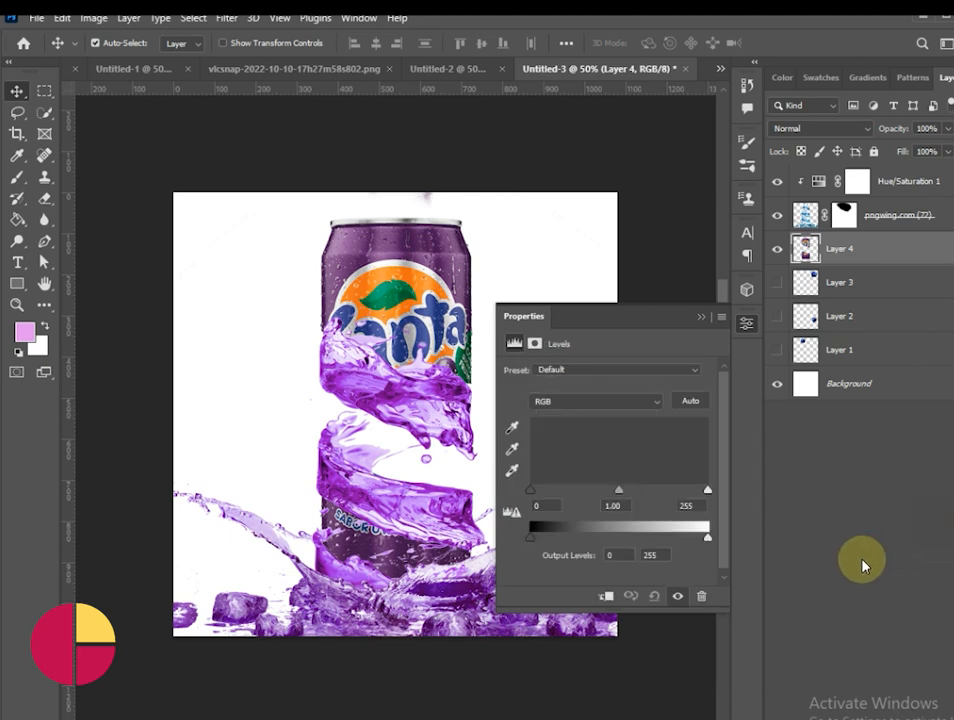
{"action": "left_click_drag", "start_coordinate": [527, 495], "coordinate": [575, 499]}
{"action": "left_click", "coordinate": [606, 596]}
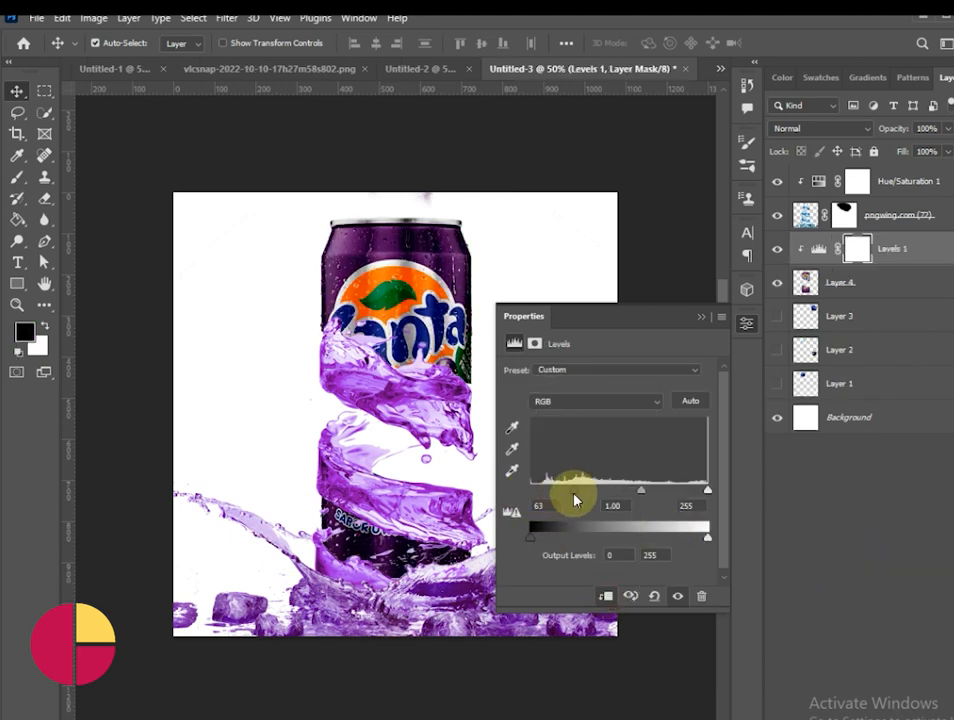
Add a second Levels adjustment clipped to the can layer with the highlight input level set to 126.
{"action": "left_click", "coordinate": [915, 660]}
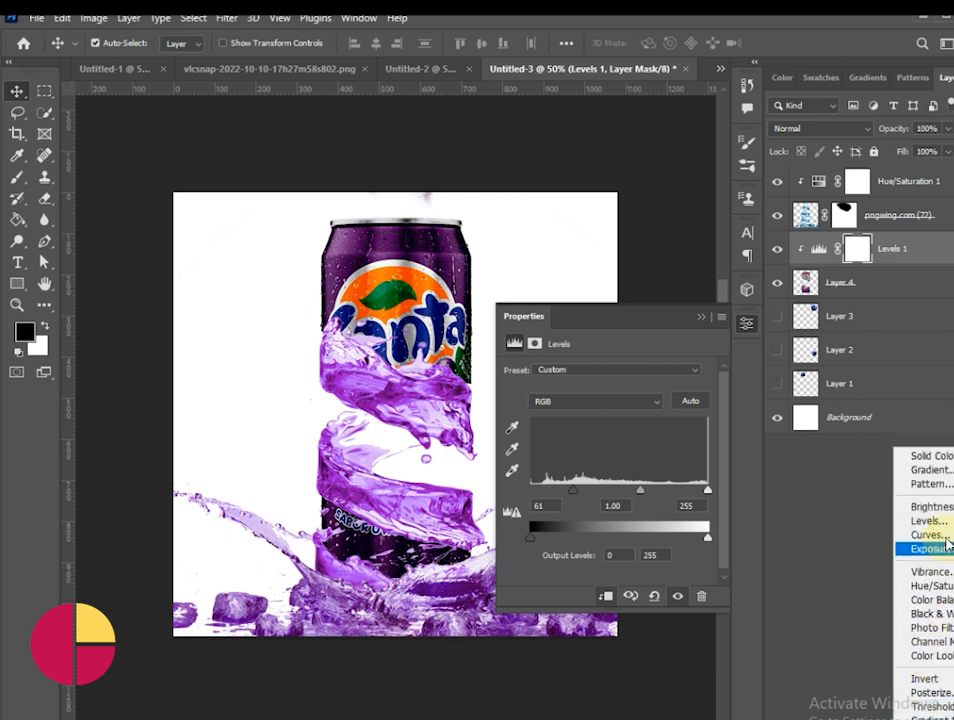
{"action": "left_click", "coordinate": [945, 522]}
{"action": "left_click_drag", "start_coordinate": [694, 500], "coordinate": [618, 498]}
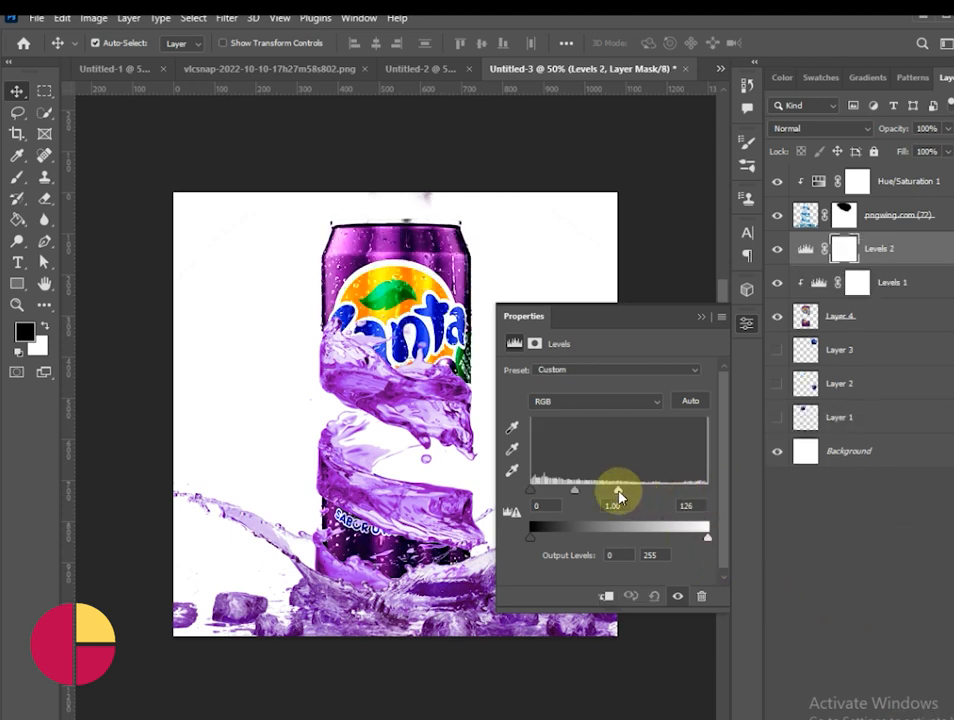
{"action": "left_click", "coordinate": [605, 597]}
Paint black on the Levels 2 mask with a soft 250 px brush to remove its brightening from the upper can.
{"action": "left_click", "coordinate": [855, 249]}
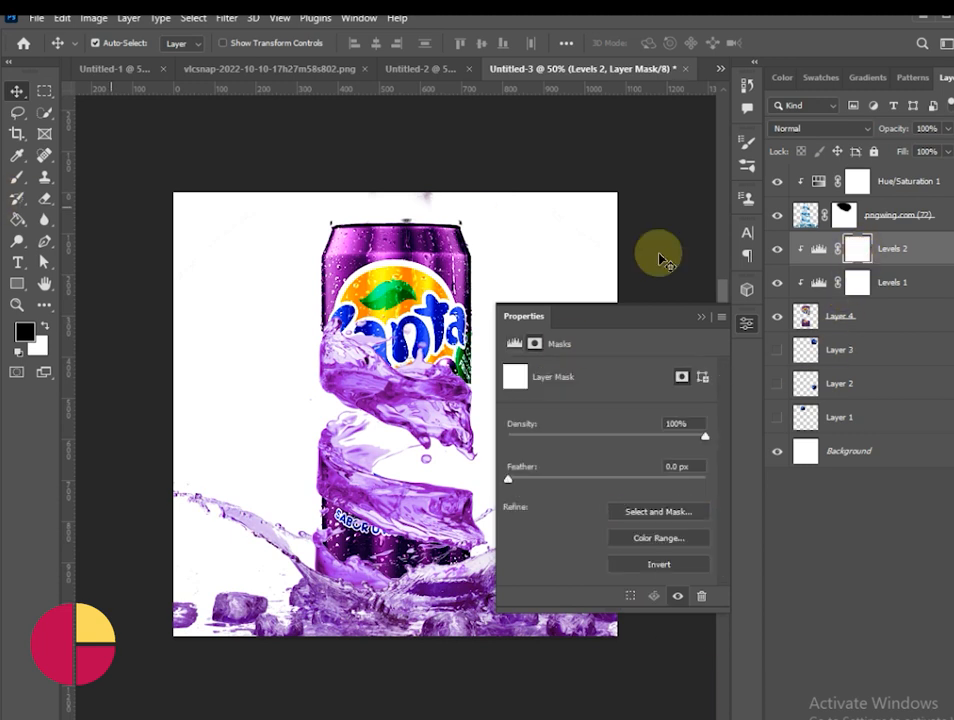
{"action": "left_click", "coordinate": [701, 316]}
{"action": "key", "text": "b"}
{"action": "mouse_move", "coordinate": [338, 231]}
{"action": "left_mouse_down"}
{"action": "mouse_move", "coordinate": [403, 383]}
{"action": "mouse_move", "coordinate": [421, 408]}
{"action": "left_mouse_up"}
{"action": "key", "text": "bracketright"}
{"action": "key", "text": "bracketright"}
{"action": "key", "text": "bracketright"}
{"action": "mouse_move", "coordinate": [346, 256]}
{"action": "left_mouse_down"}
{"action": "mouse_move", "coordinate": [380, 400]}
{"action": "mouse_move", "coordinate": [400, 360]}
{"action": "mouse_move", "coordinate": [420, 360]}
{"action": "mouse_move", "coordinate": [320, 372]}
{"action": "mouse_move", "coordinate": [341, 383]}
{"action": "mouse_move", "coordinate": [522, 656]}
{"action": "mouse_move", "coordinate": [424, 210]}
{"action": "left_mouse_up"}
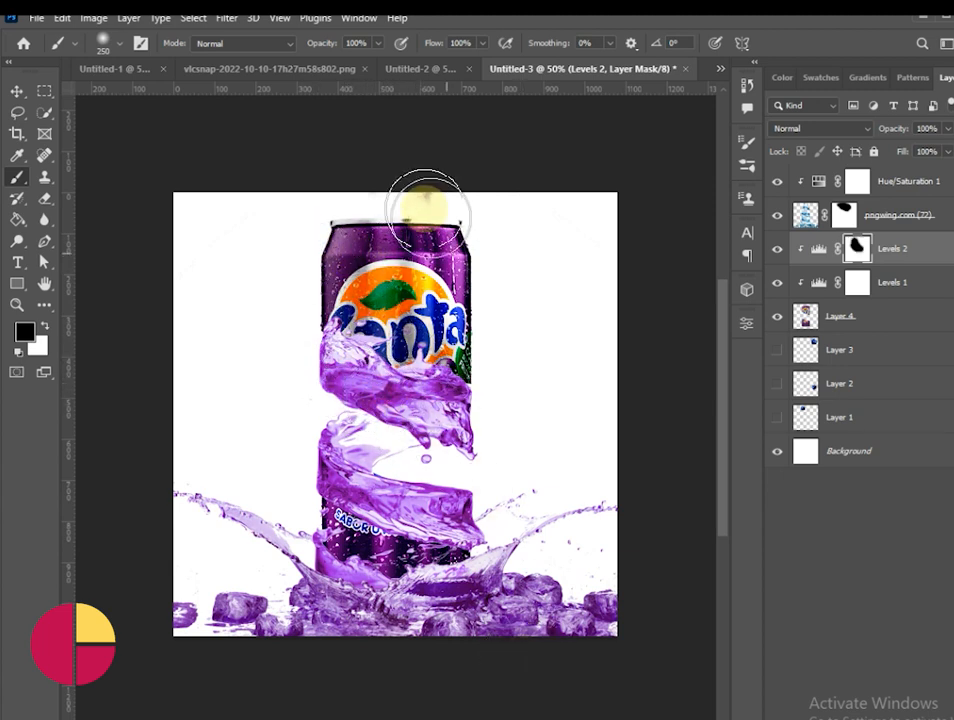
Mask out the leftover splash smudge above the can on the pngwing.com (72) layer mask with a smaller brush.
{"action": "left_click", "coordinate": [845, 215]}
{"action": "key", "text": "bracketleft"}
{"action": "key", "text": "bracketleft"}
{"action": "key", "text": "bracketleft"}
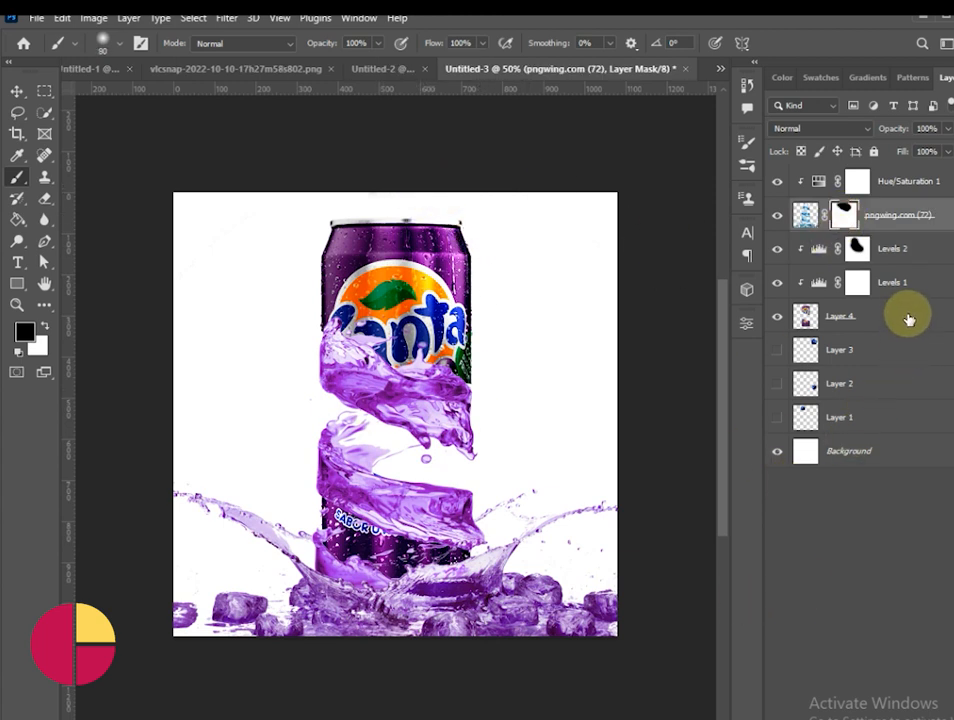
Add a Solid Color fill layer directly above the Background in a very dark purple, about #1d0020.
{"action": "left_click", "coordinate": [946, 252]}
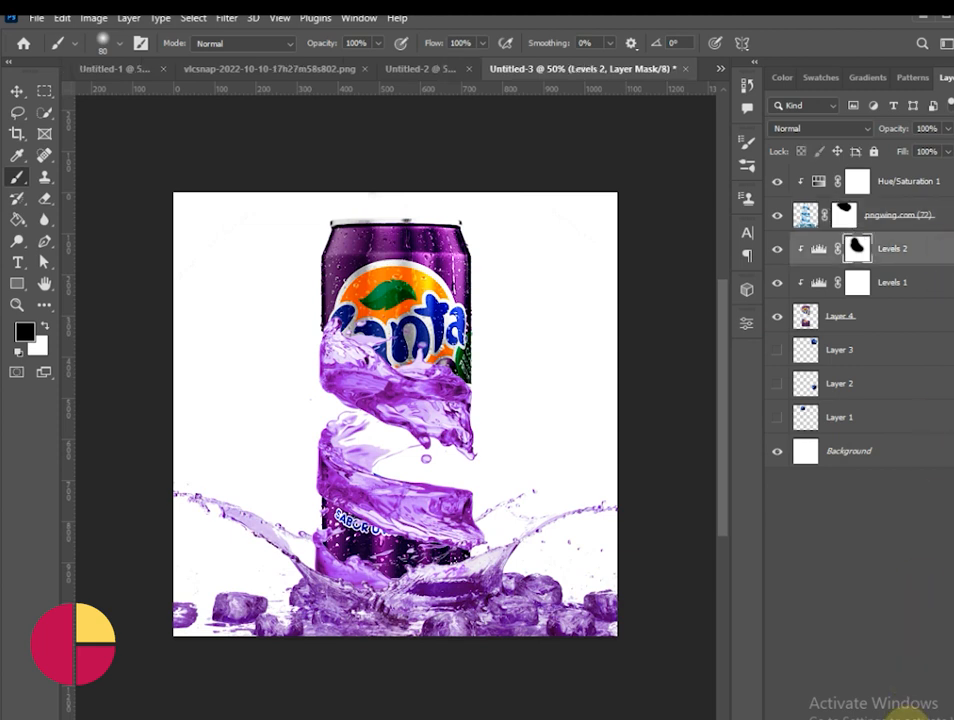
{"action": "left_click", "coordinate": [882, 452]}
{"action": "left_click", "coordinate": [920, 709]}
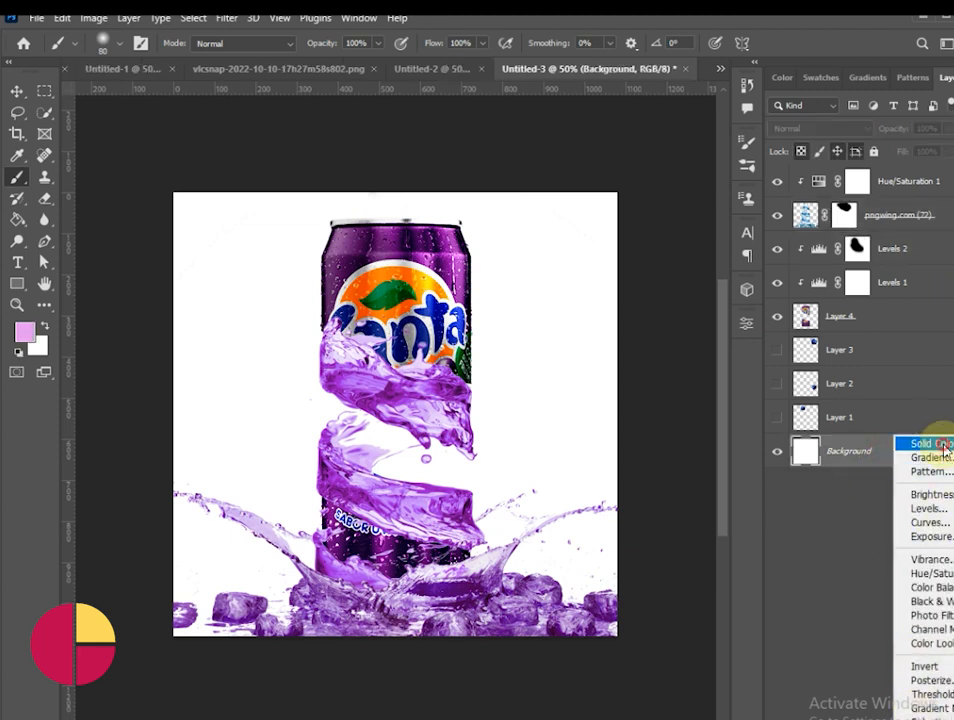
{"action": "left_click", "coordinate": [943, 446]}
{"action": "left_click", "coordinate": [778, 383]}
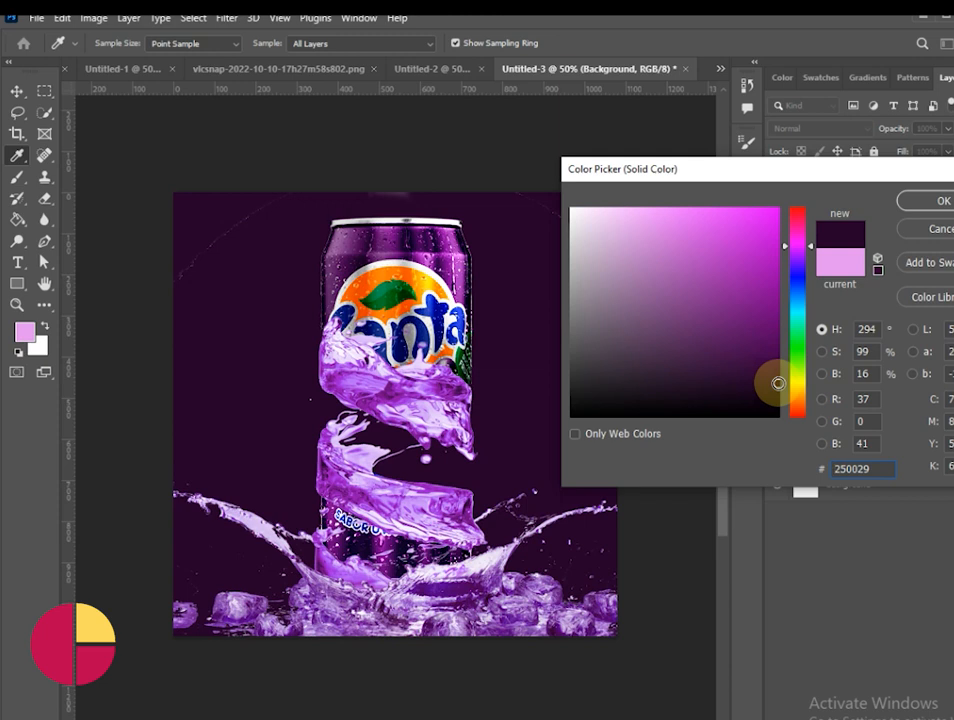
{"action": "left_click_drag", "start_coordinate": [779, 373], "coordinate": [789, 403]}
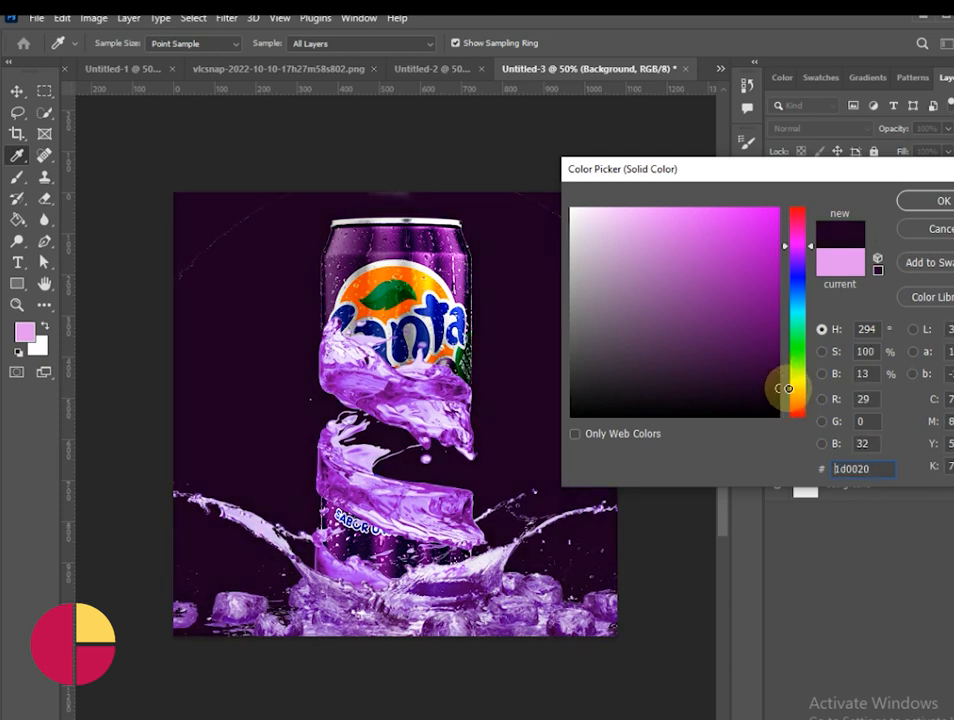
{"action": "left_click", "coordinate": [924, 199]}
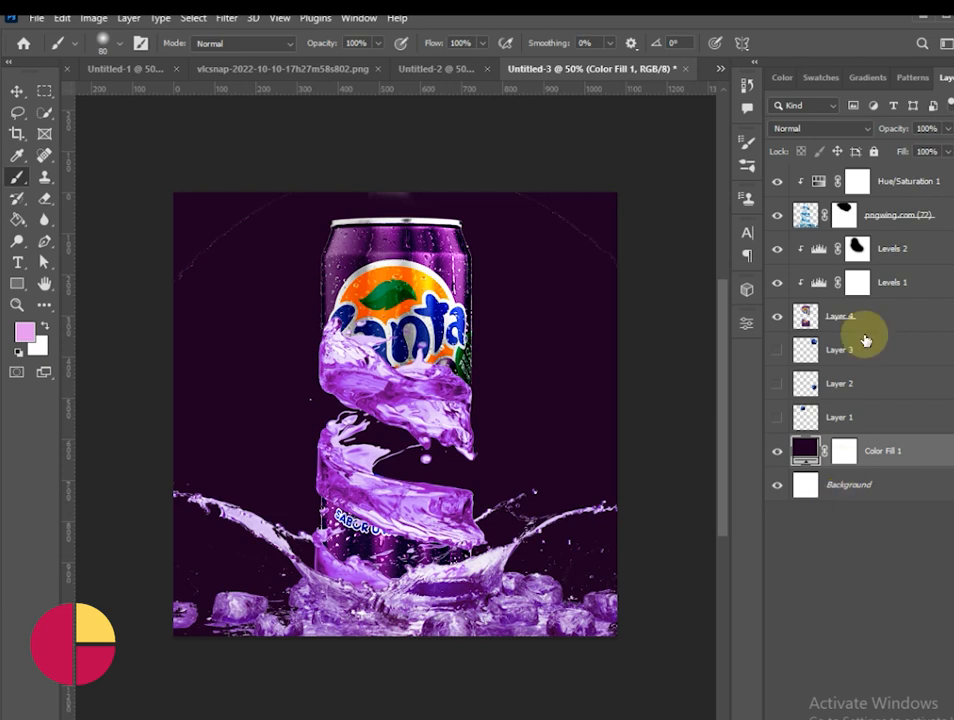
Paint black on the pngwing.com (72) mask to hide the faint arc lines in the upper background.
{"action": "left_click", "coordinate": [846, 213]}
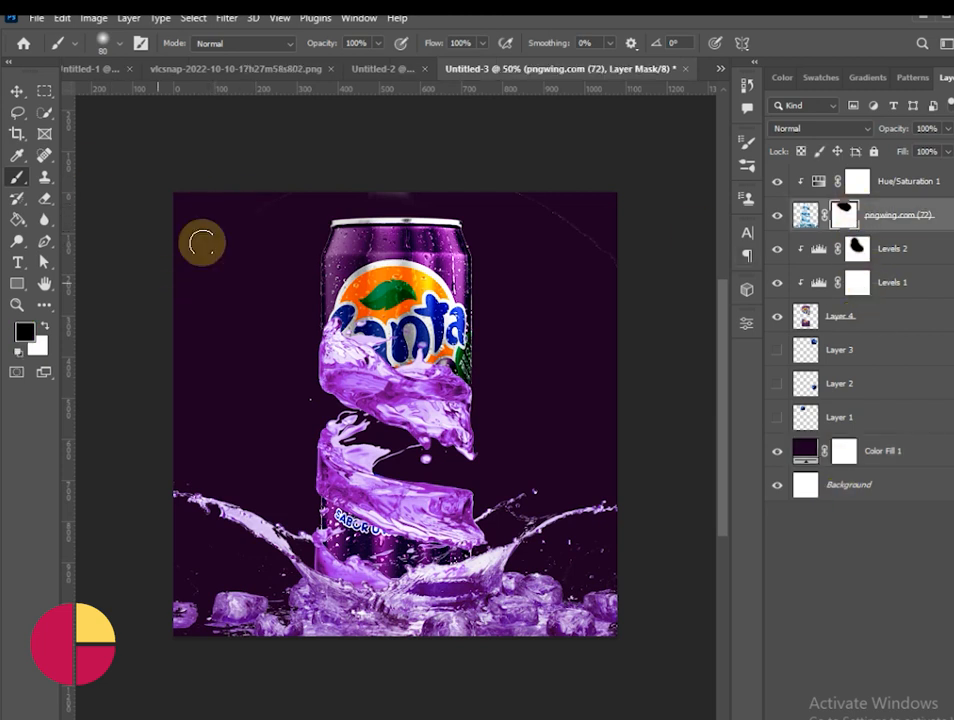
{"action": "mouse_move", "coordinate": [521, 225]}
{"action": "left_mouse_down"}
{"action": "mouse_move", "coordinate": [630, 251]}
{"action": "mouse_move", "coordinate": [554, 179]}
{"action": "mouse_move", "coordinate": [505, 179]}
{"action": "mouse_move", "coordinate": [599, 220]}
{"action": "left_mouse_up"}
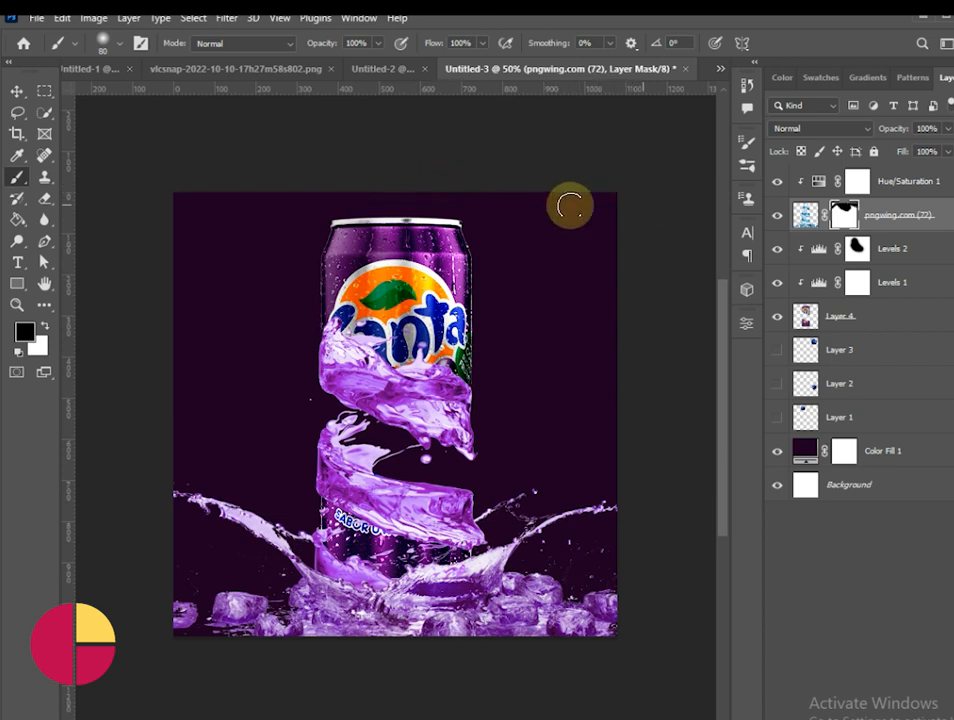
Create a new layer above Color Fill 1 and choose a medium purple foreground colour.
{"action": "left_click", "coordinate": [922, 458]}
{"action": "left_click", "coordinate": [948, 652]}
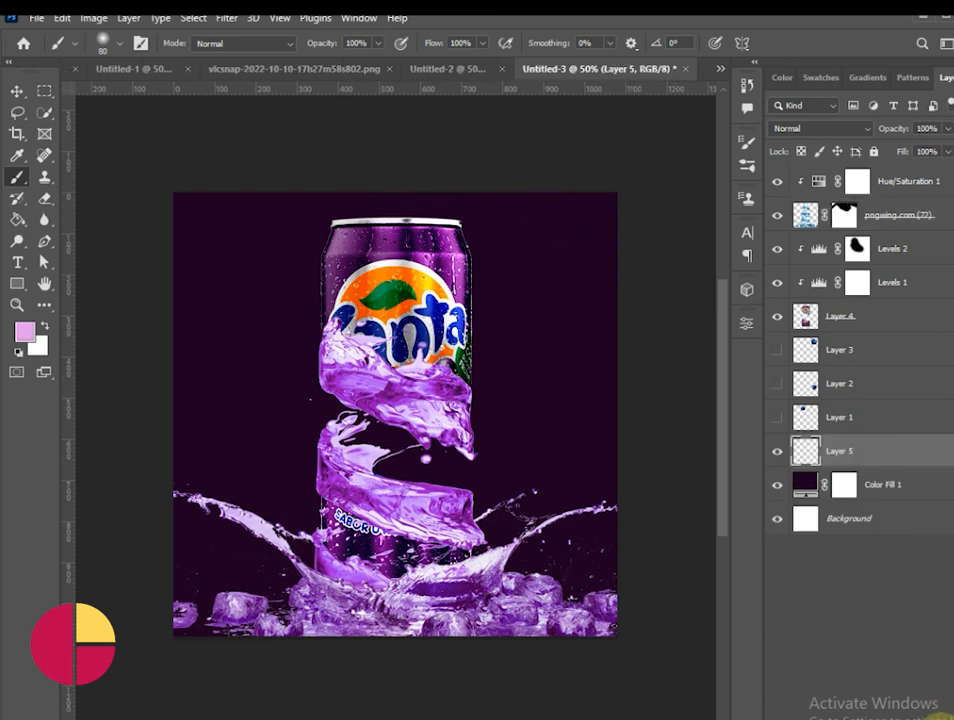
{"action": "key", "text": "i"}
{"action": "left_click", "coordinate": [277, 309]}
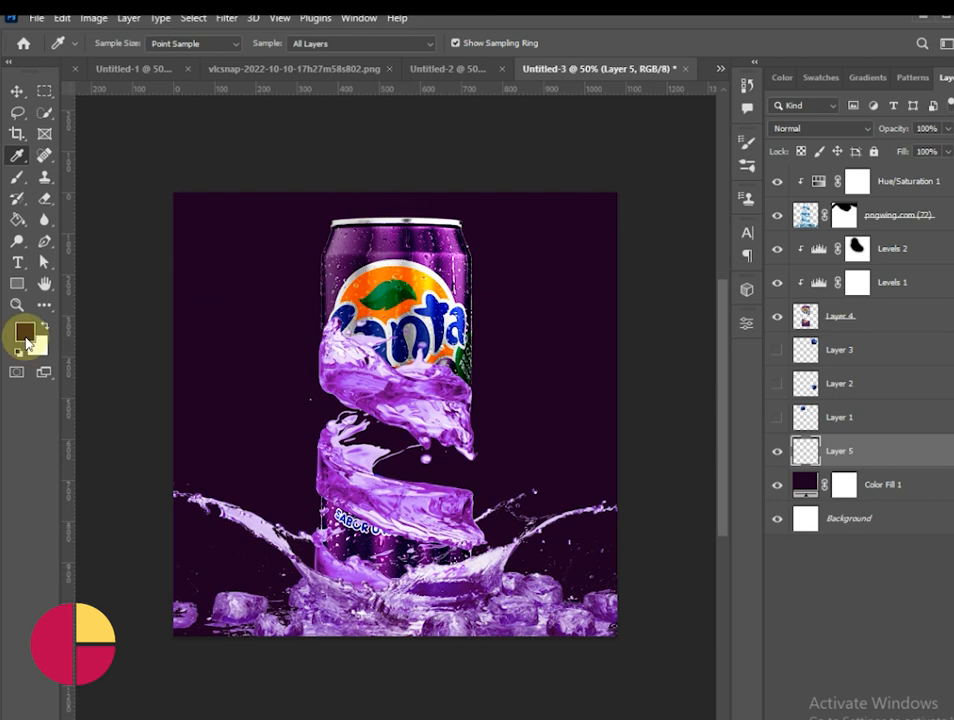
{"action": "left_click", "coordinate": [24, 331]}
{"action": "left_click", "coordinate": [703, 296]}
{"action": "left_click", "coordinate": [940, 200]}
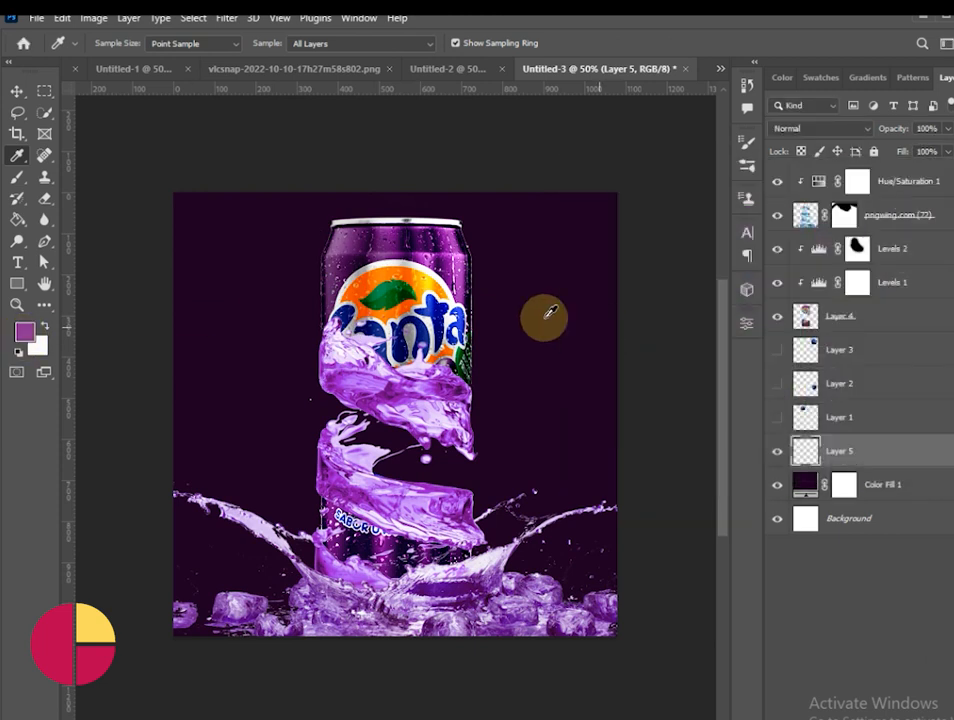
Paint a large purple glow behind the upper part of the can with a soft 1000 px brush.
{"action": "key", "text": "b"}
{"action": "key", "text": "bracketright"}
{"action": "key", "text": "bracketright"}
{"action": "key", "text": "bracketright"}
{"action": "key", "text": "bracketright"}
{"action": "key", "text": "bracketright"}
{"action": "key", "text": "bracketright"}
{"action": "key", "text": "bracketright"}
{"action": "key", "text": "bracketright"}
{"action": "key", "text": "bracketright"}
{"action": "key", "text": "bracketright"}
{"action": "key", "text": "bracketright"}
{"action": "key", "text": "bracketright"}
{"action": "key", "text": "bracketright"}
{"action": "key", "text": "bracketright"}
{"action": "key", "text": "bracketright"}
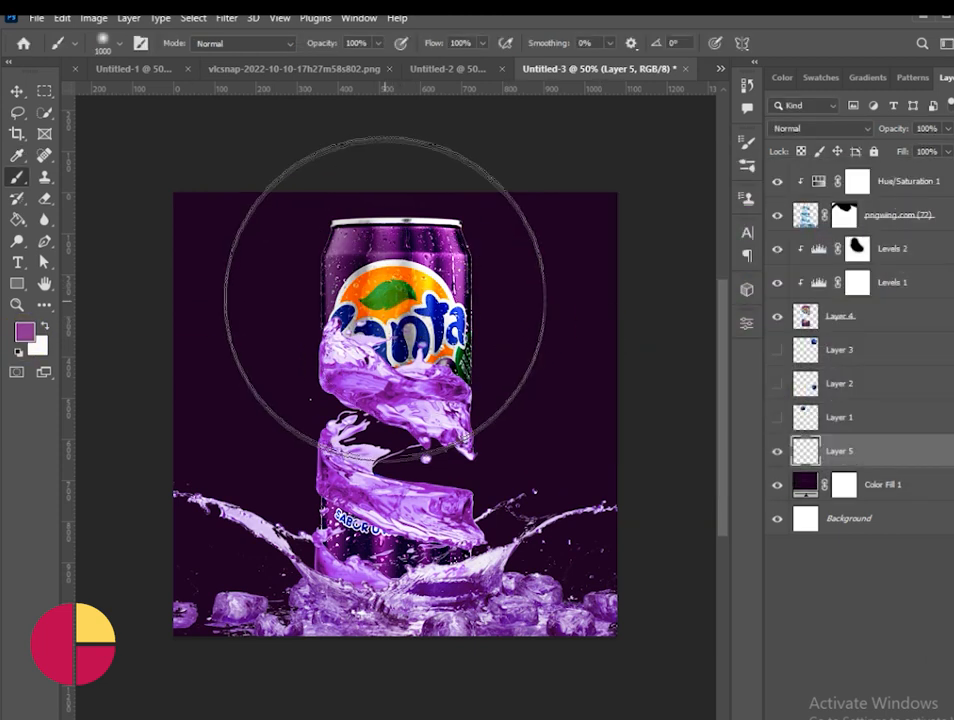
{"action": "mouse_move", "coordinate": [417, 278]}
{"action": "left_mouse_down"}
{"action": "mouse_move", "coordinate": [396, 213]}
{"action": "mouse_move", "coordinate": [415, 256]}
{"action": "mouse_move", "coordinate": [480, 248]}
{"action": "left_mouse_up"}
Choose a light pinkish-purple foreground colour and dab a brighter glow behind the can's upper right with a soft 800 to 900 px brush.
{"action": "left_click", "coordinate": [25, 331]}
{"action": "left_click", "coordinate": [639, 215]}
{"action": "left_click", "coordinate": [937, 202]}
{"action": "key", "text": "bracketleft"}
{"action": "key", "text": "bracketleft"}
{"action": "key", "text": "bracketleft"}
{"action": "key", "text": "bracketleft"}
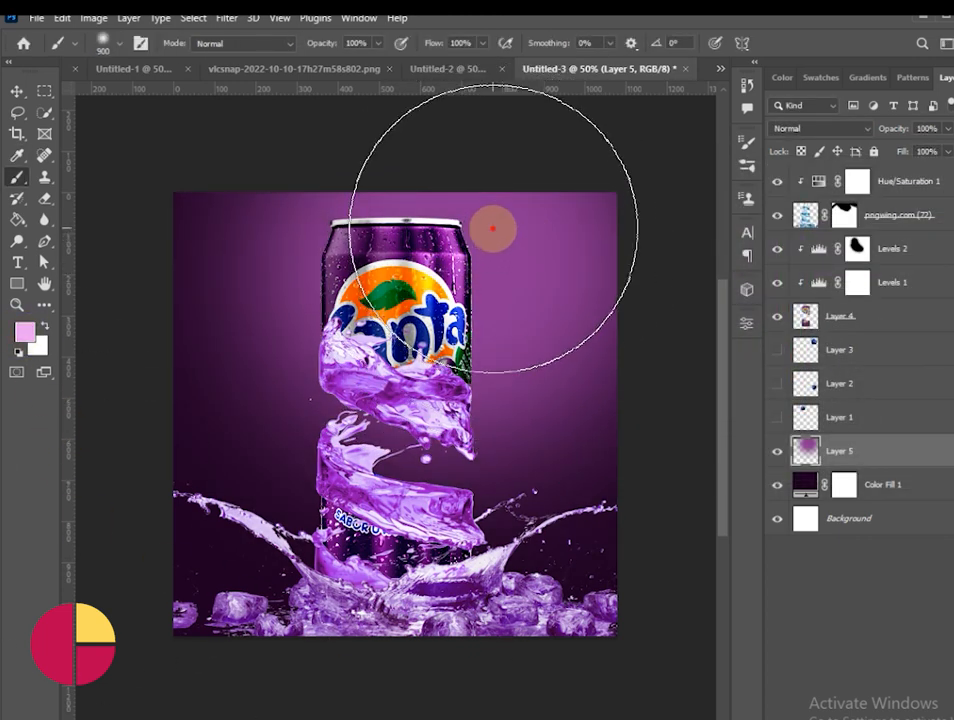
{"action": "left_click", "coordinate": [494, 226]}
{"action": "key", "text": "bracketright"}
{"action": "left_click", "coordinate": [511, 213]}
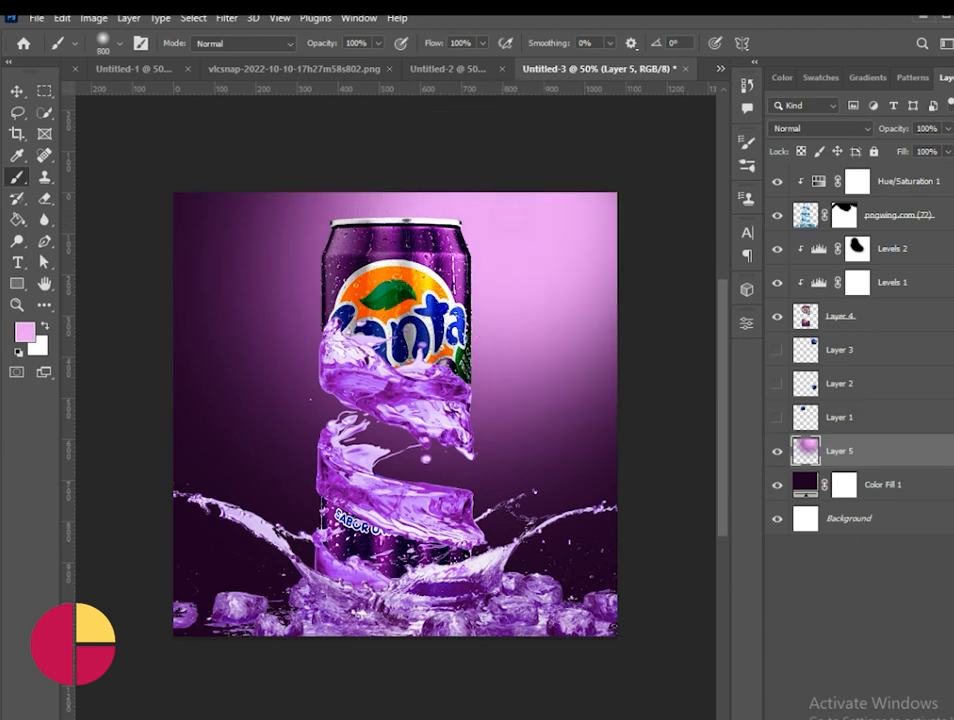
Create a new layer above Hue/Saturation 1 and dab a #f3c0f8 highlight on the can's upper right edge with a soft 400 px brush.
{"action": "left_click", "coordinate": [948, 214]}
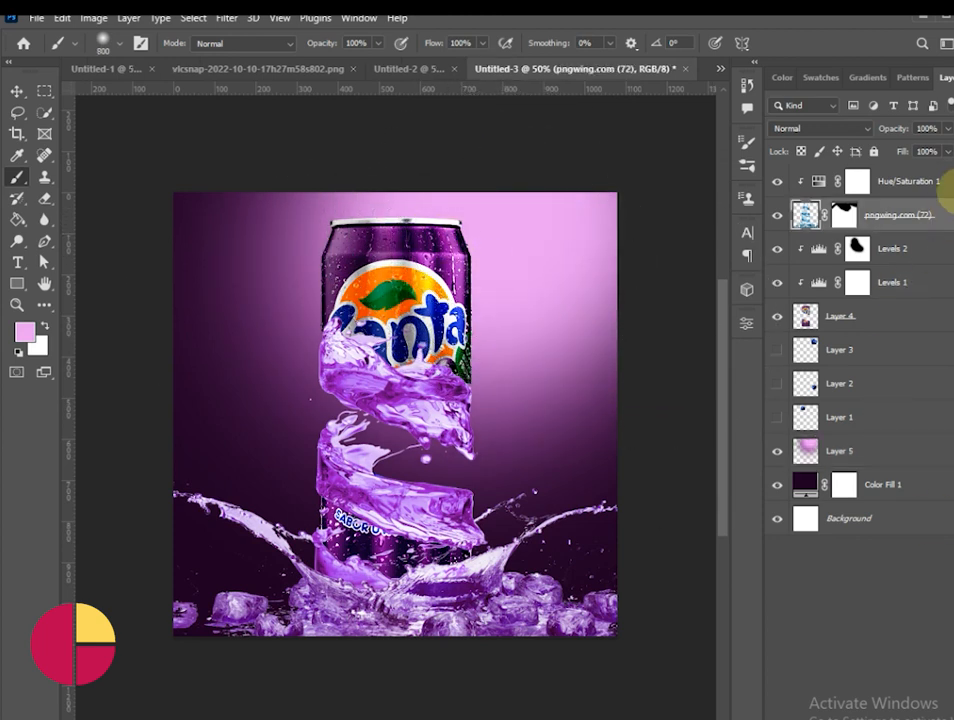
{"action": "left_click", "coordinate": [947, 184]}
{"action": "left_click", "coordinate": [946, 719]}
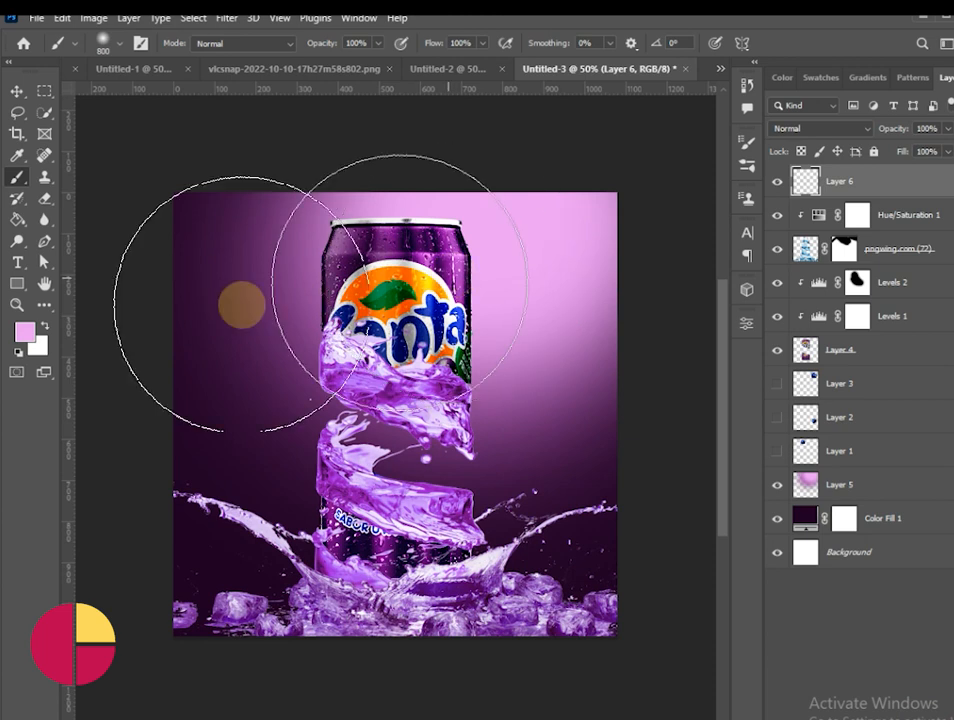
{"action": "left_click", "coordinate": [25, 331]}
{"action": "left_click", "coordinate": [617, 213]}
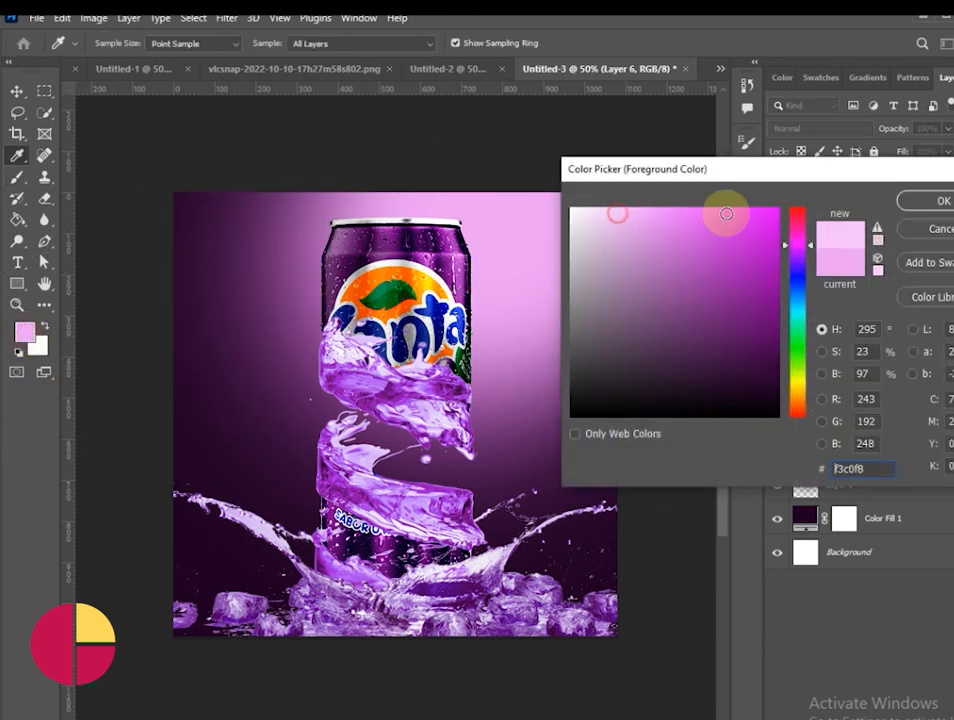
{"action": "left_click", "coordinate": [938, 201]}
{"action": "left_click_drag", "start_coordinate": [455, 253], "coordinate": [451, 251]}
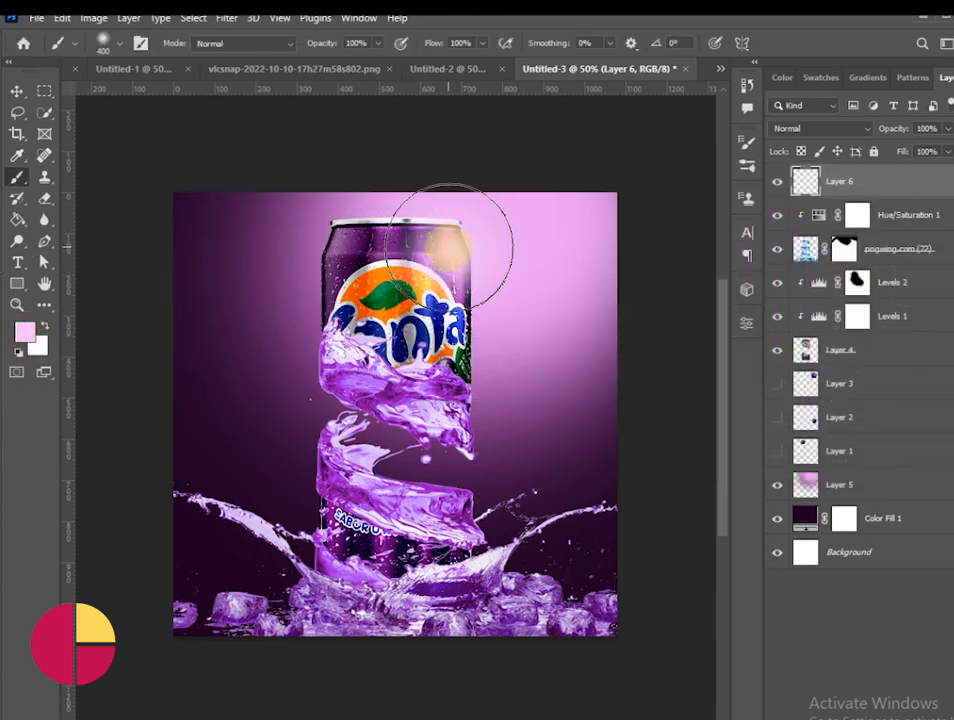
Set the highlight layer's blend mode to Linear Dodge (Add) and its opacity to 40%.
{"action": "left_click", "coordinate": [810, 128]}
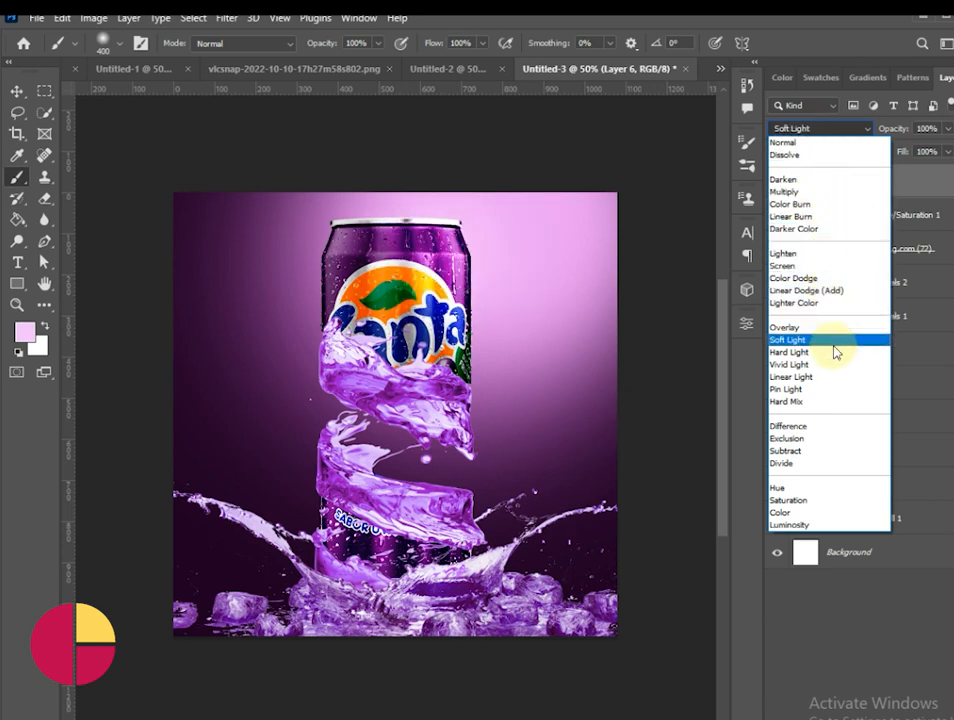
{"action": "left_click", "coordinate": [846, 292]}
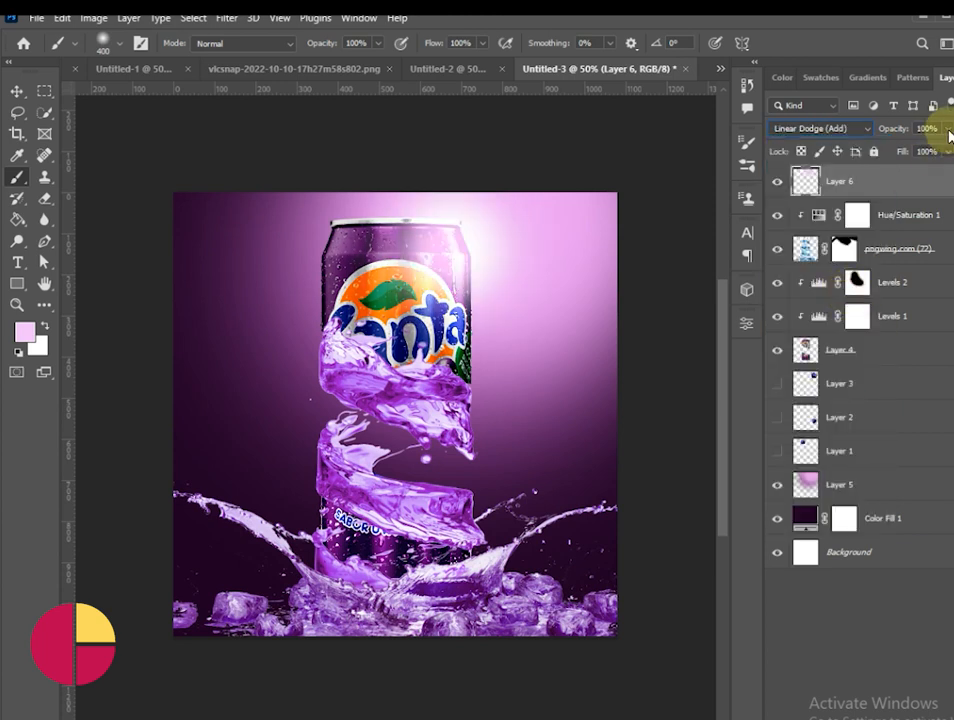
{"action": "left_click", "coordinate": [948, 129]}
{"action": "left_click_drag", "start_coordinate": [897, 150], "coordinate": [905, 150]}
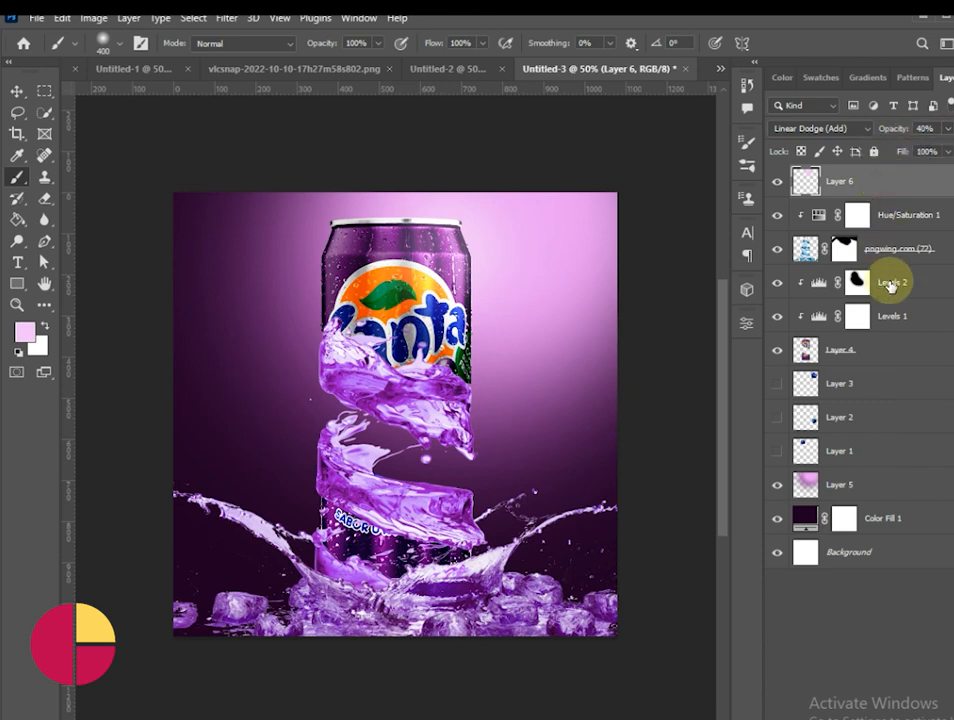
Erase the pale highlight on Layer 6 and replace it with a bright magenta dab at the can's upper right edge using a 400 px brush.
{"action": "key", "text": "e"}
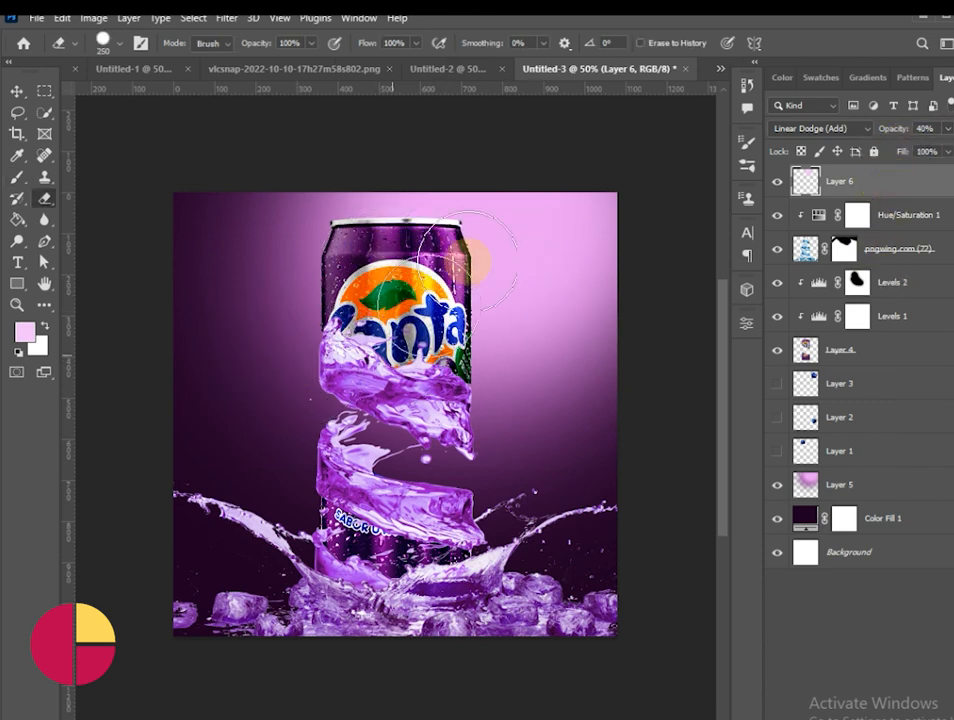
{"action": "left_click", "coordinate": [24, 331]}
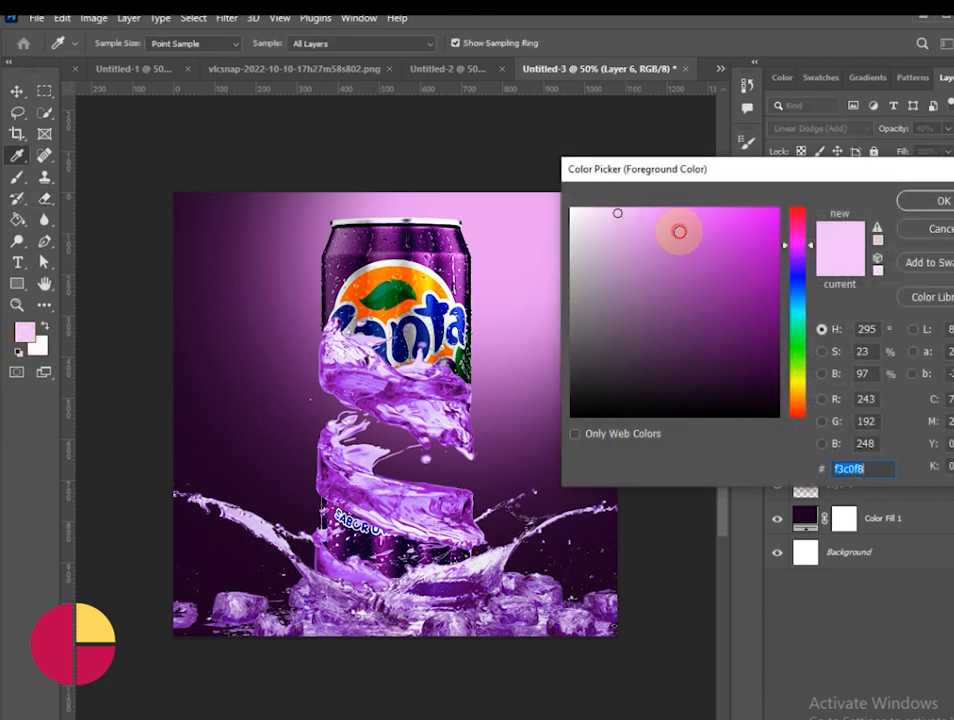
{"action": "left_click", "coordinate": [679, 228]}
{"action": "left_click", "coordinate": [718, 211]}
{"action": "left_click", "coordinate": [941, 201]}
{"action": "key", "text": "b"}
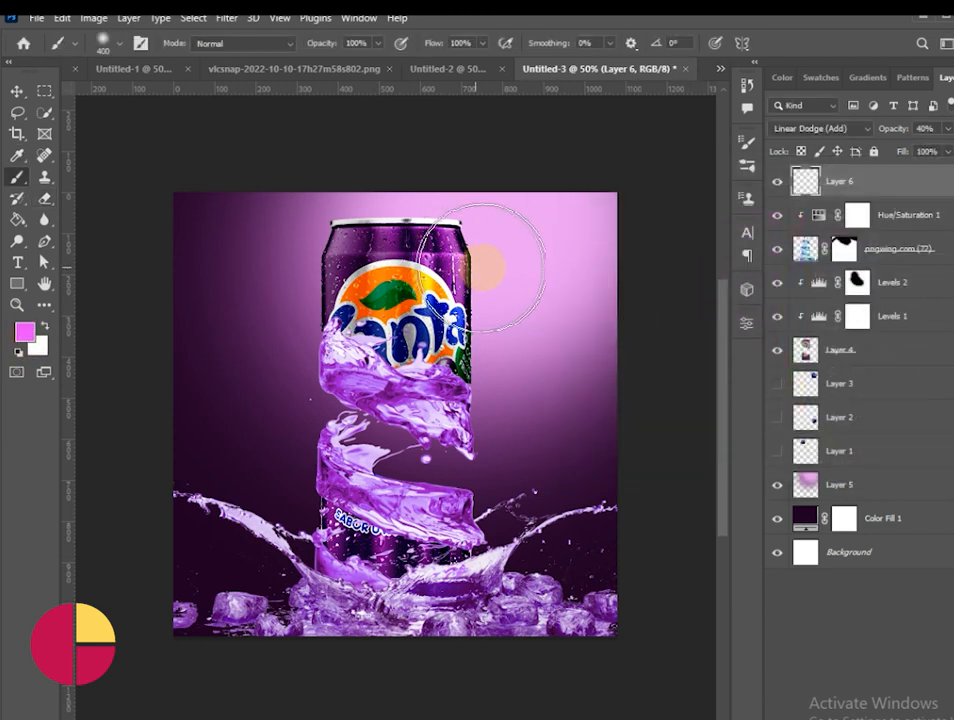
{"action": "left_click", "coordinate": [468, 258]}
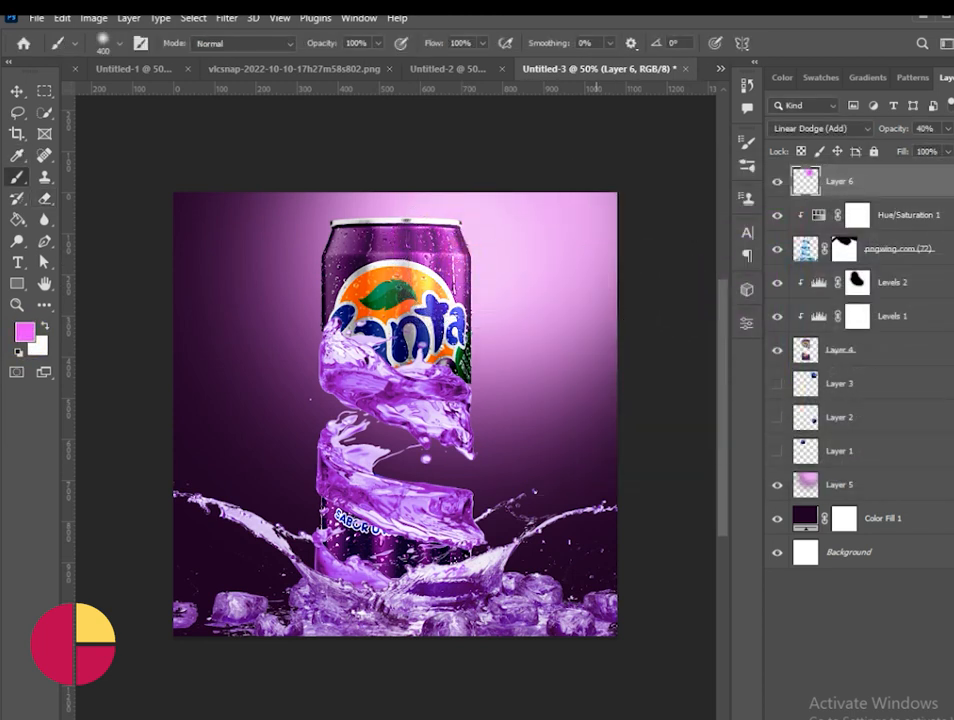
{"action": "left_click", "coordinate": [392, 585]}
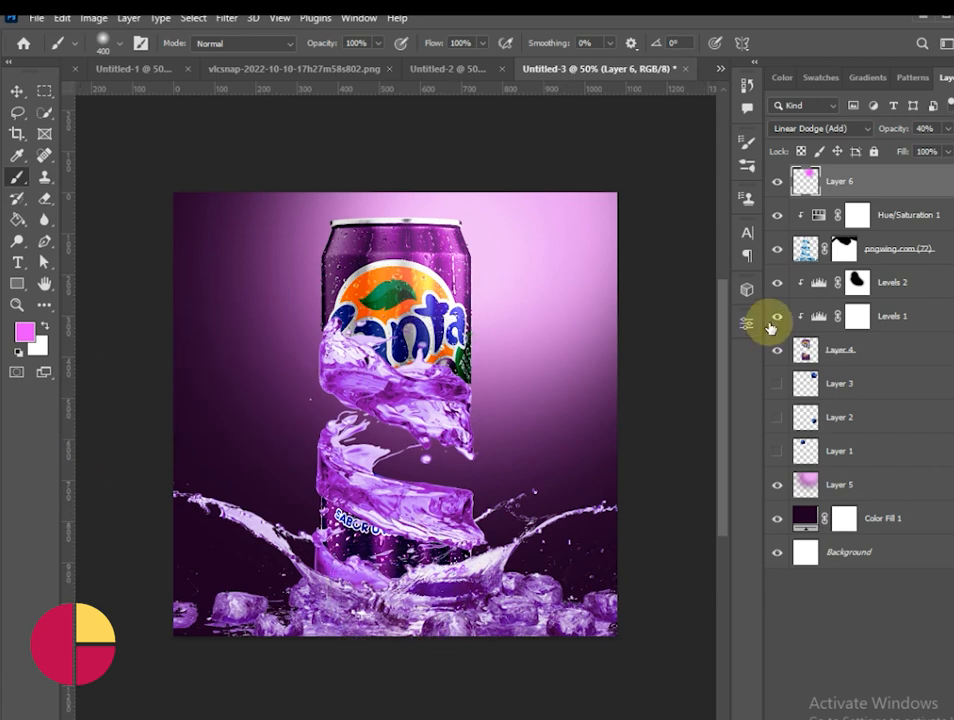
Show the Layer 1 and Layer 2 blueberries and tuck them behind the can's upper left edge and beside its lower right gap.
{"action": "key", "text": "v"}
{"action": "mouse_move", "coordinate": [310, 240]}
{"action": "left_mouse_down"}
{"action": "mouse_move", "coordinate": [274, 239]}
{"action": "mouse_move", "coordinate": [275, 258]}
{"action": "left_mouse_up"}
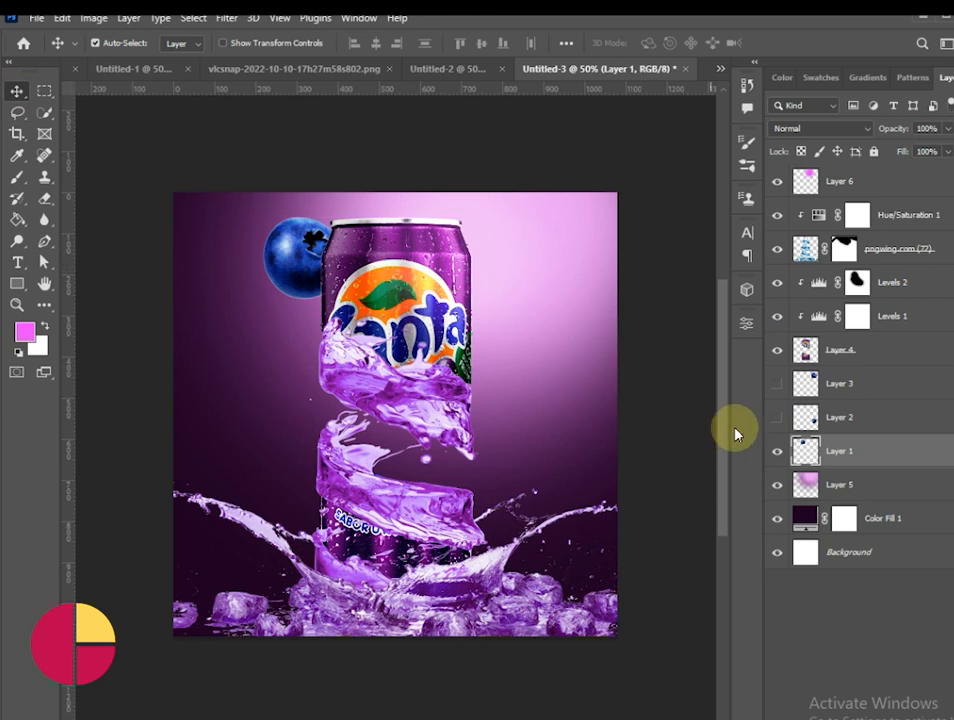
{"action": "left_click", "coordinate": [777, 417]}
{"action": "left_click_drag", "start_coordinate": [550, 475], "coordinate": [462, 482]}
Show the Layer 3 blueberry, move it partly behind the can's upper right edge, and fit the artwork to the window.
{"action": "left_click", "coordinate": [777, 383]}
{"action": "left_click", "coordinate": [540, 290]}
{"action": "left_click_drag", "start_coordinate": [540, 290], "coordinate": [507, 280]}
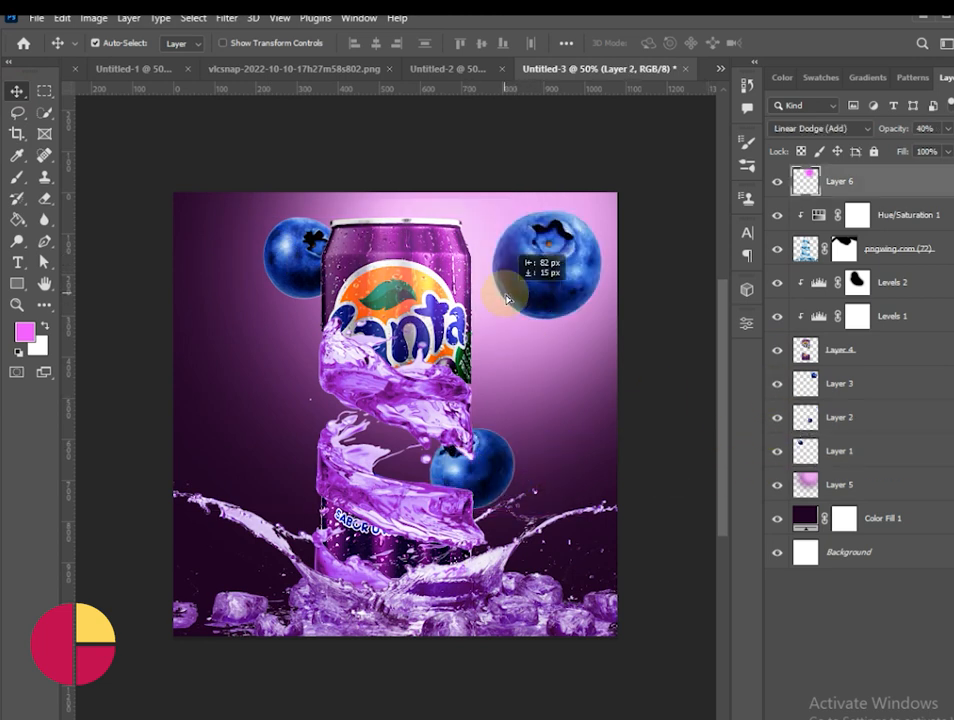
{"action": "left_click", "coordinate": [838, 383]}
{"action": "key", "text": "ctrl+t"}
{"action": "left_click_drag", "start_coordinate": [595, 316], "coordinate": [537, 309]}
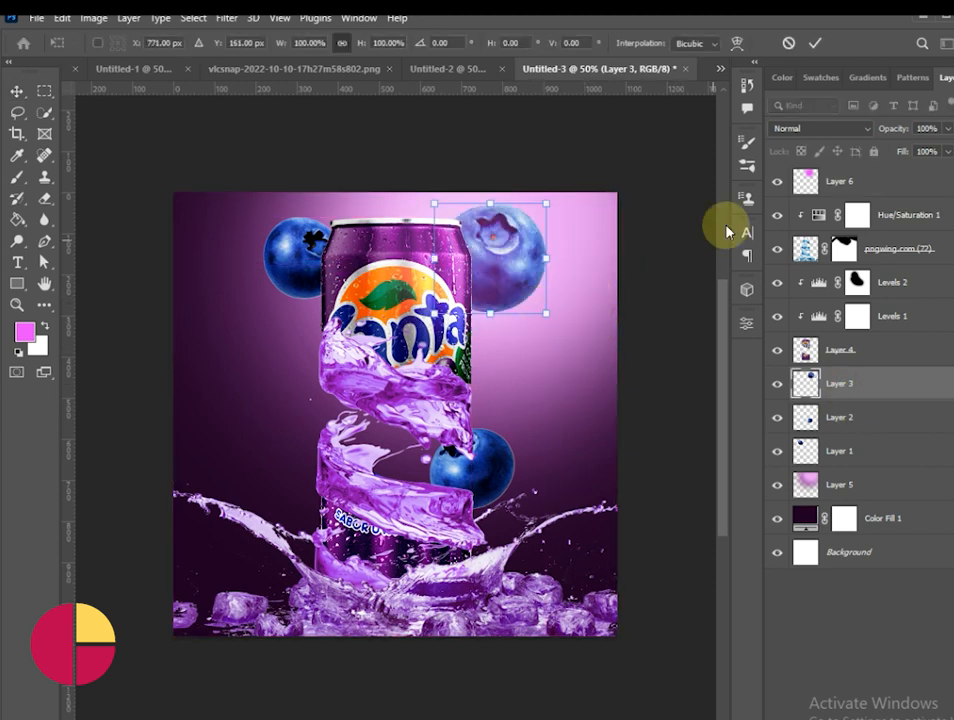
{"action": "left_click", "coordinate": [815, 43]}
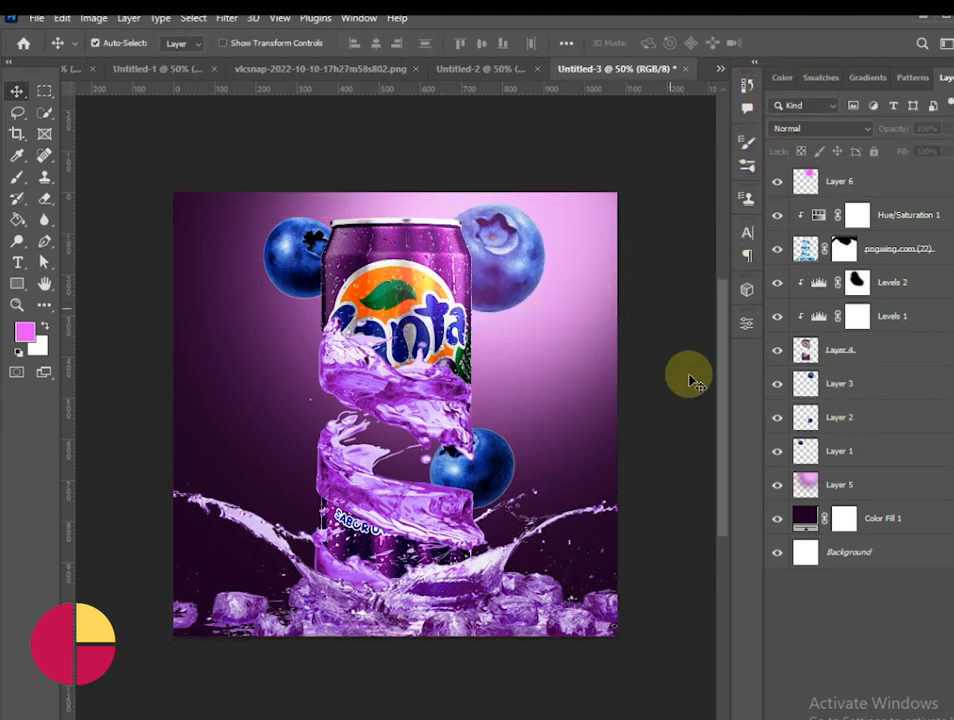
{"action": "left_click", "coordinate": [893, 633]}
{"action": "key", "text": "ctrl+0"}
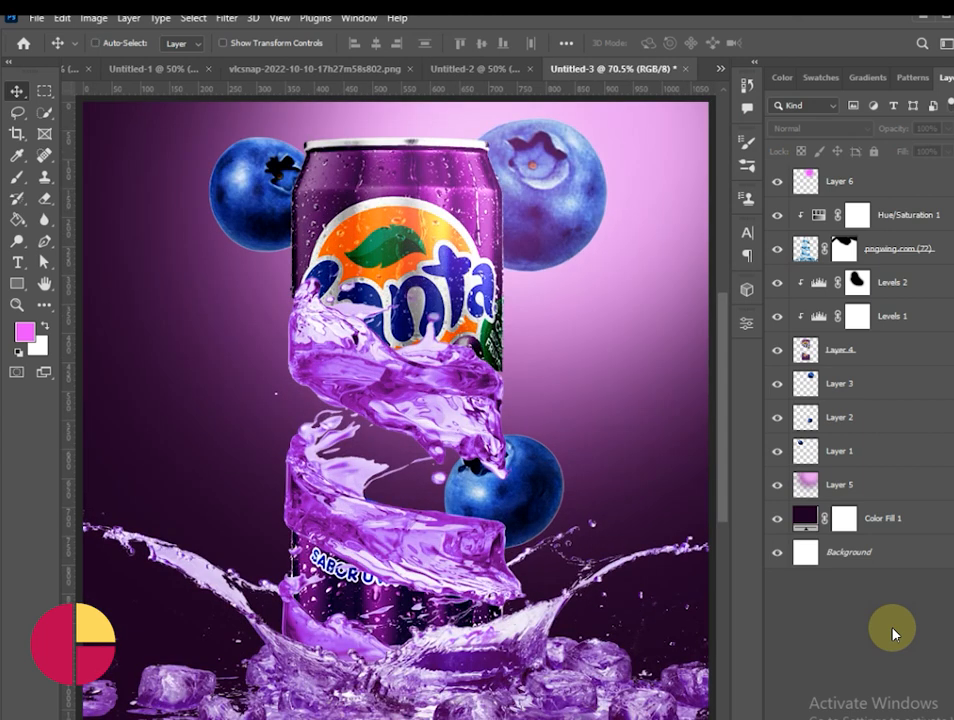